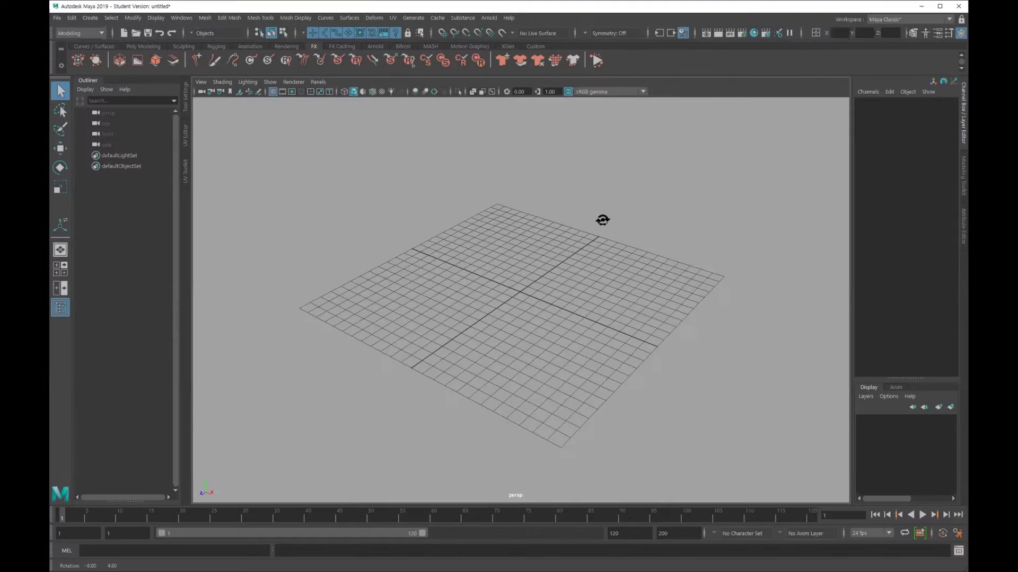
# Set the current project to D:\Asset\02_UVs\Project.
pyautogui.keyDown('alt'); pyautogui.moveTo(602, 220); pyautogui.dragTo(607, 216); pyautogui.keyUp('alt')
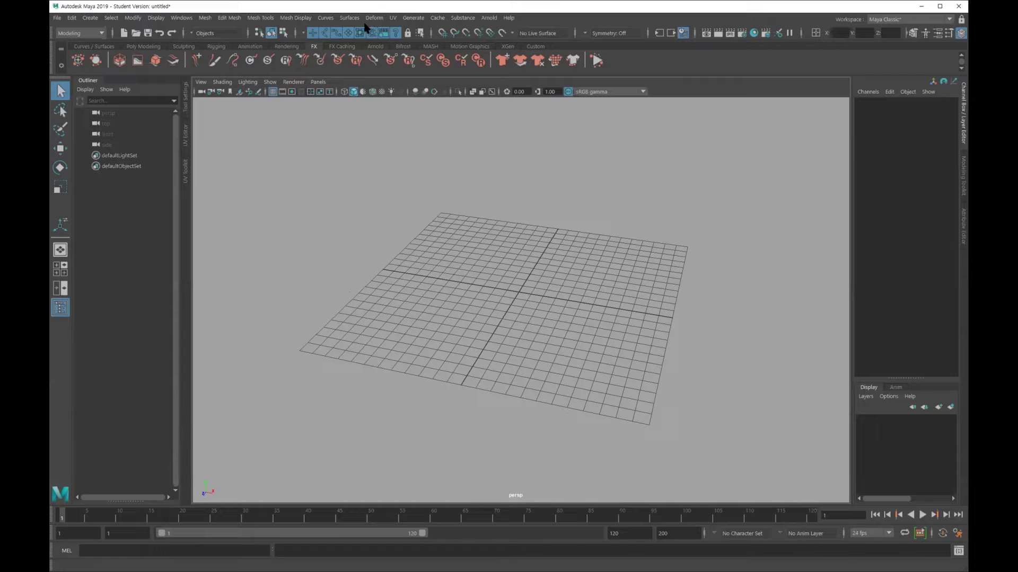
pyautogui.click(57, 18)
pyautogui.click(78, 53)
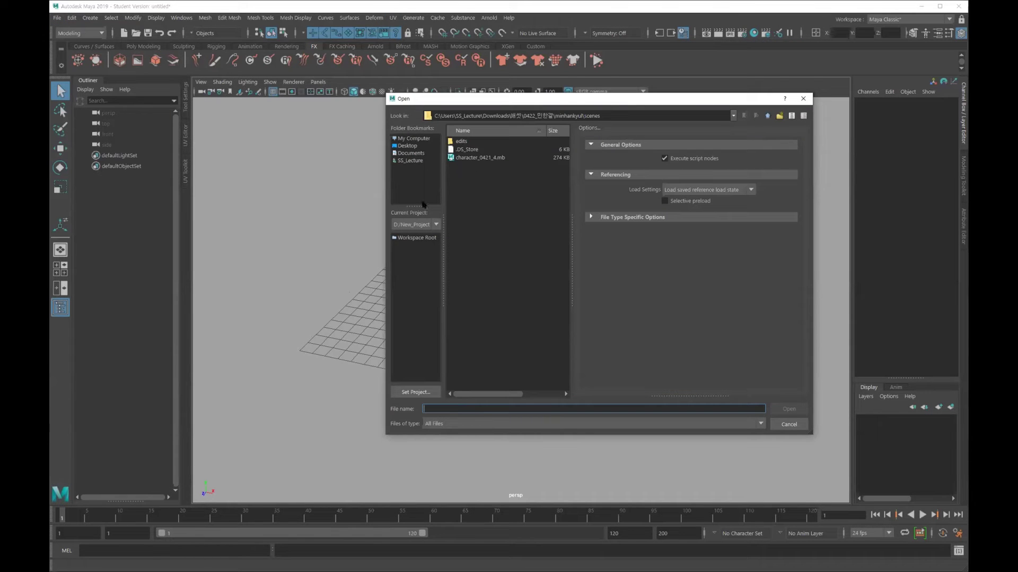
pyautogui.click(416, 392)
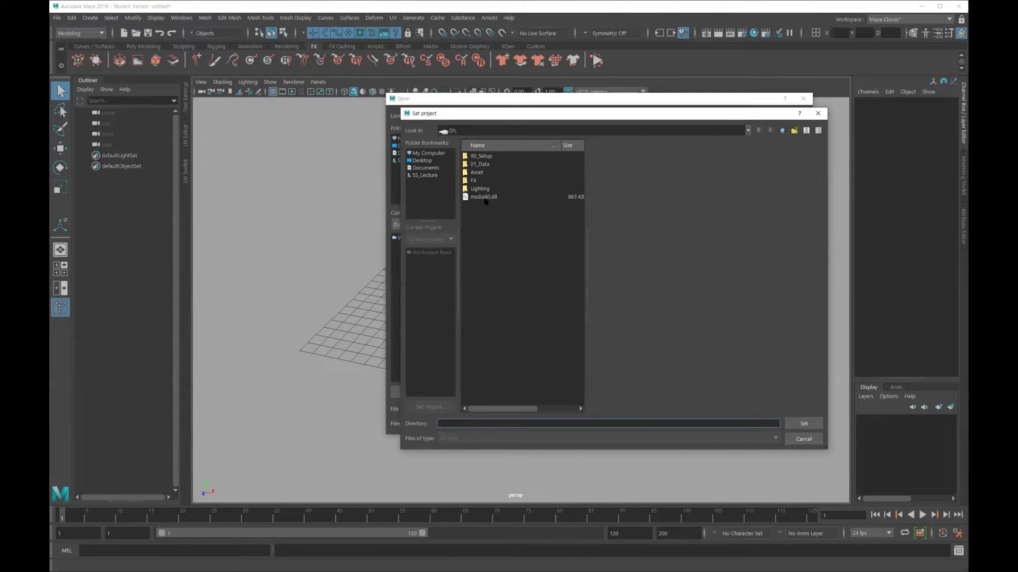
pyautogui.doubleClick(478, 176)
pyautogui.doubleClick(482, 158)
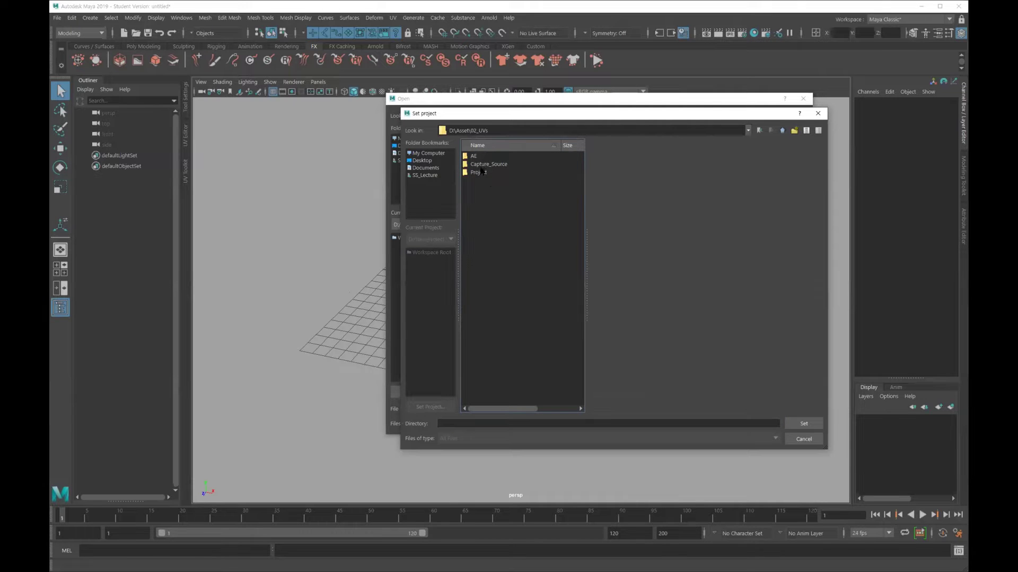
pyautogui.click(481, 172)
pyautogui.click(804, 424)
# Open the create_UVs.mb scene from the scenes folder.
pyautogui.doubleClick(469, 159)
pyautogui.click(473, 142)
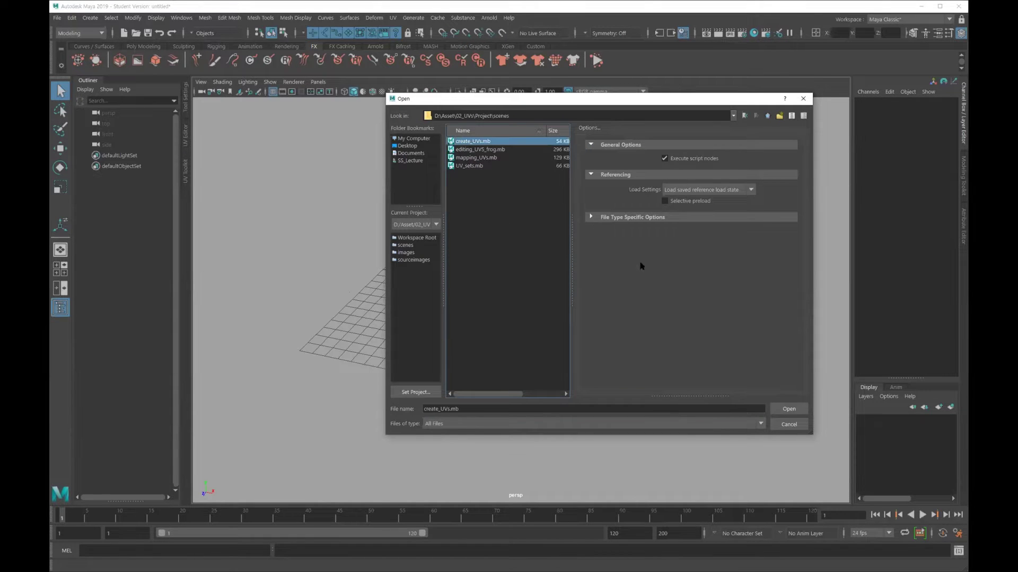
pyautogui.click(780, 411)
# Dismiss the student-version warning and dock the UV Editor beside the viewport.
pyautogui.click(553, 306)
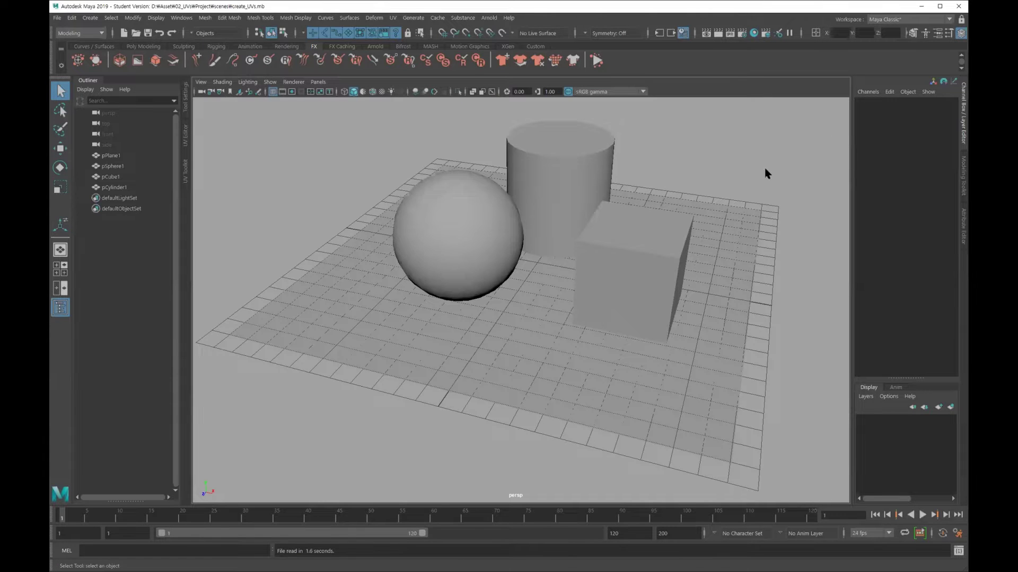
pyautogui.keyDown('alt'); pyautogui.moveTo(688, 345); pyautogui.dragTo(747, 348, button='middle'); pyautogui.keyUp('alt')
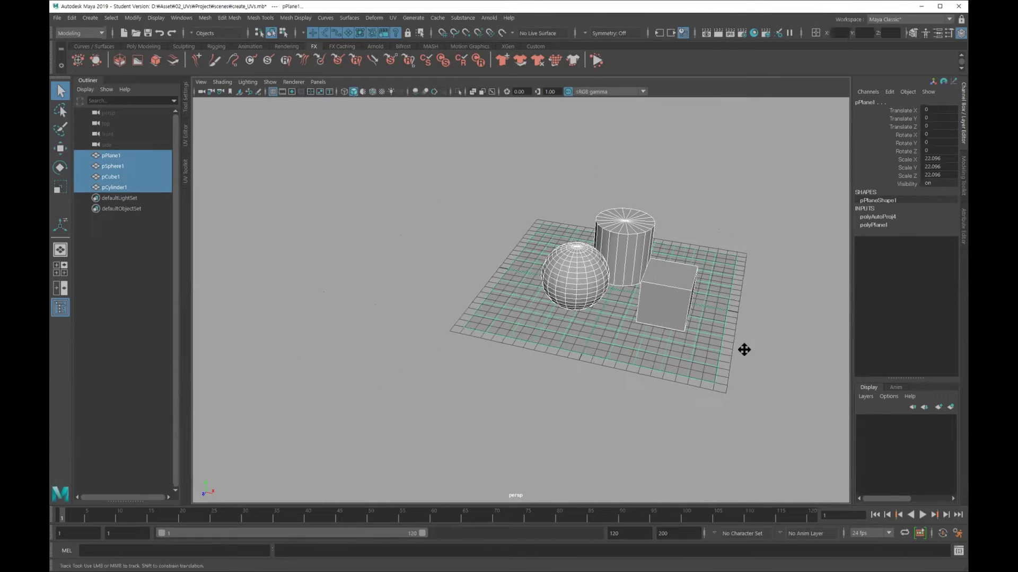
pyautogui.click(181, 18)
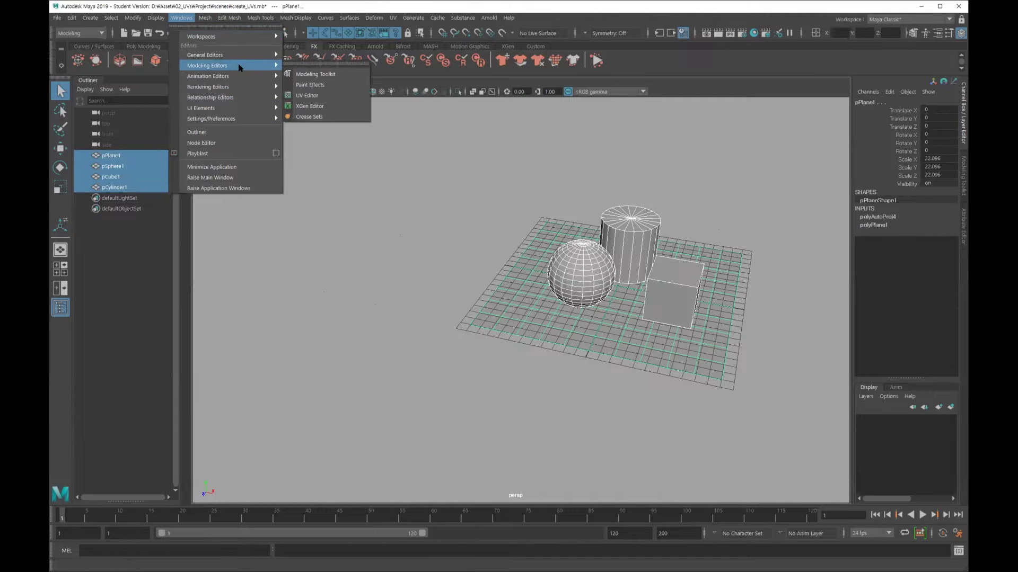
pyautogui.moveTo(207, 65)
pyautogui.click(309, 97)
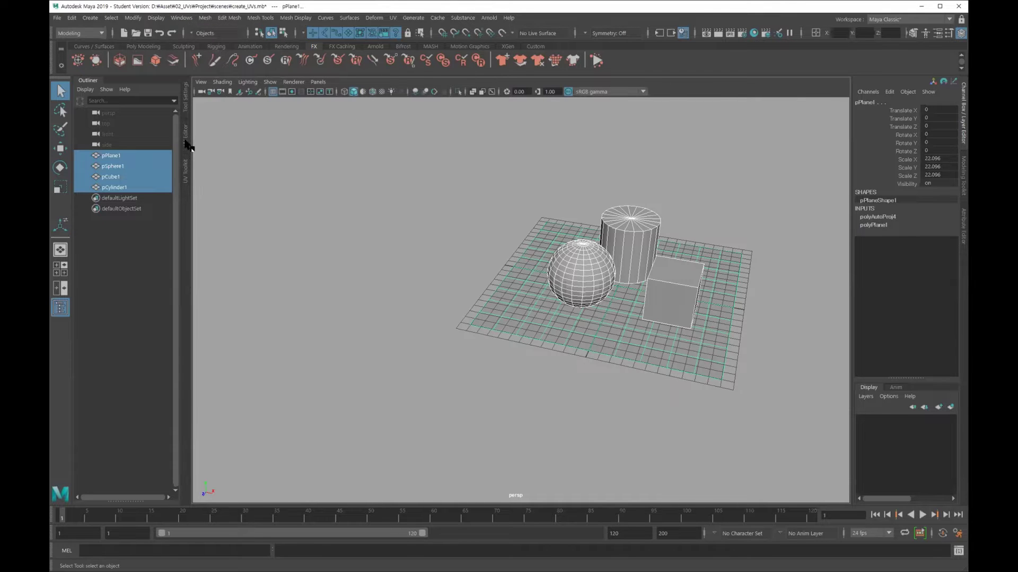
pyautogui.click(186, 139)
# Frame the 0–1 UV tile in the UV Editor.
pyautogui.keyDown('alt'); pyautogui.moveTo(377, 221); pyautogui.dragTo(333, 191, button='middle'); pyautogui.keyUp('alt')
pyautogui.scroll(1, 371, 194)
pyautogui.scroll(2, 421, 209)
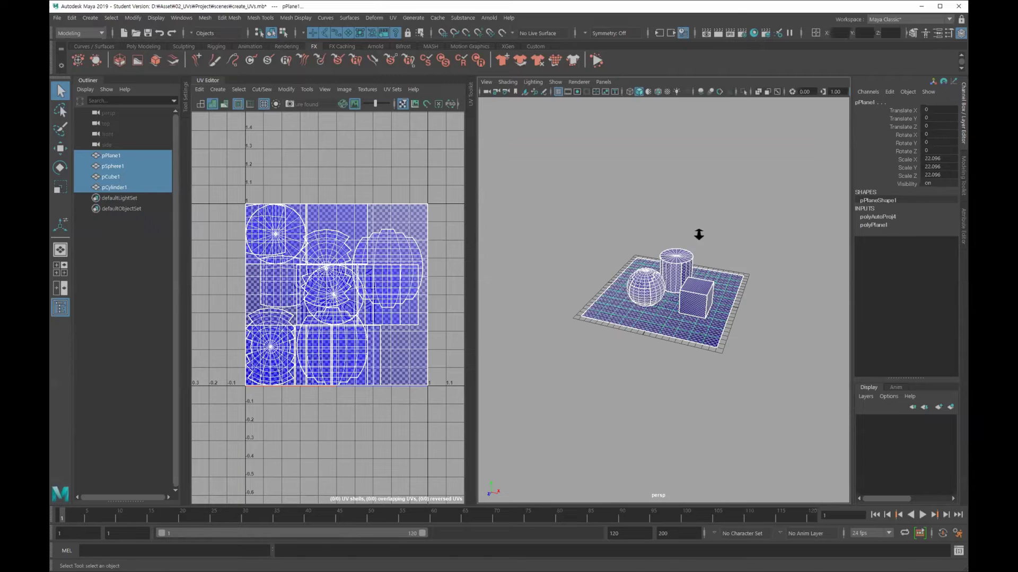
pyautogui.scroll(1, 700, 230)
pyautogui.scroll(2, 702, 226)
pyautogui.scroll(-1, 701, 223)
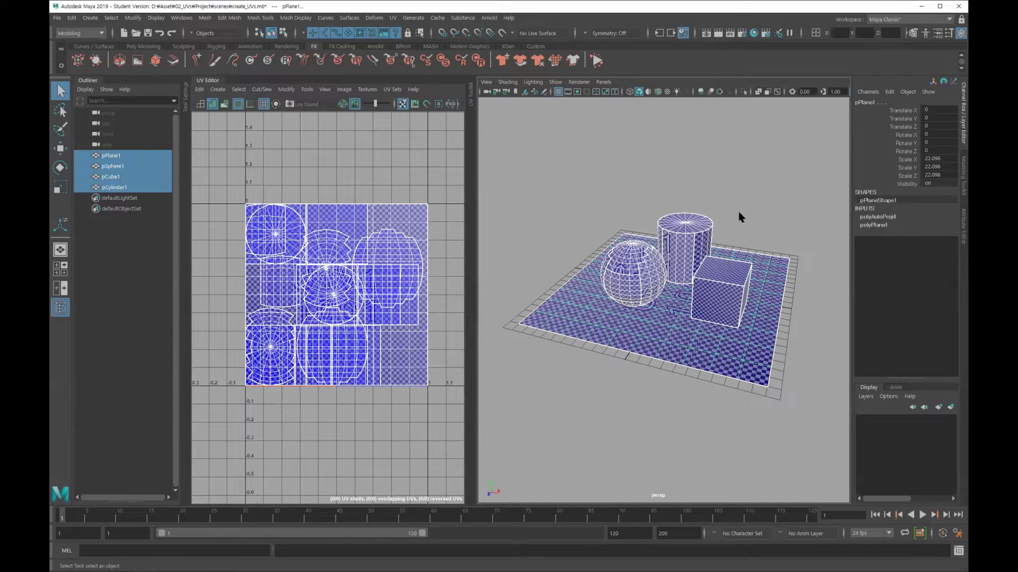
# Select the cube and inspect its UV layout.
pyautogui.click(724, 289)
pyautogui.moveTo(711, 286)
pyautogui.keyDown('alt'); pyautogui.mouseDown()
pyautogui.moveTo(682, 291)
pyautogui.moveTo(675, 268)
pyautogui.moveTo(709, 276)
pyautogui.mouseUp(); pyautogui.keyUp('alt')
pyautogui.scroll(2, 708, 276)
pyautogui.scroll(1, 736, 275)
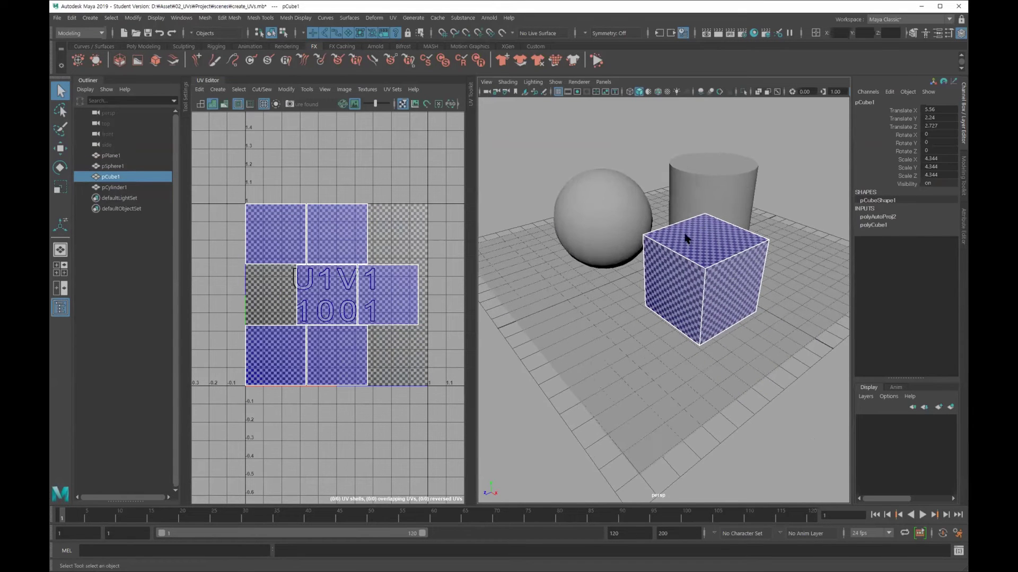
# Inspect the sphere's UVs up close, then select the cylinder to show its UVs.
pyautogui.click(626, 223)
pyautogui.moveTo(634, 221)
pyautogui.keyDown('alt'); pyautogui.mouseDown()
pyautogui.moveTo(645, 227)
pyautogui.moveTo(616, 228)
pyautogui.mouseUp(); pyautogui.keyUp('alt')
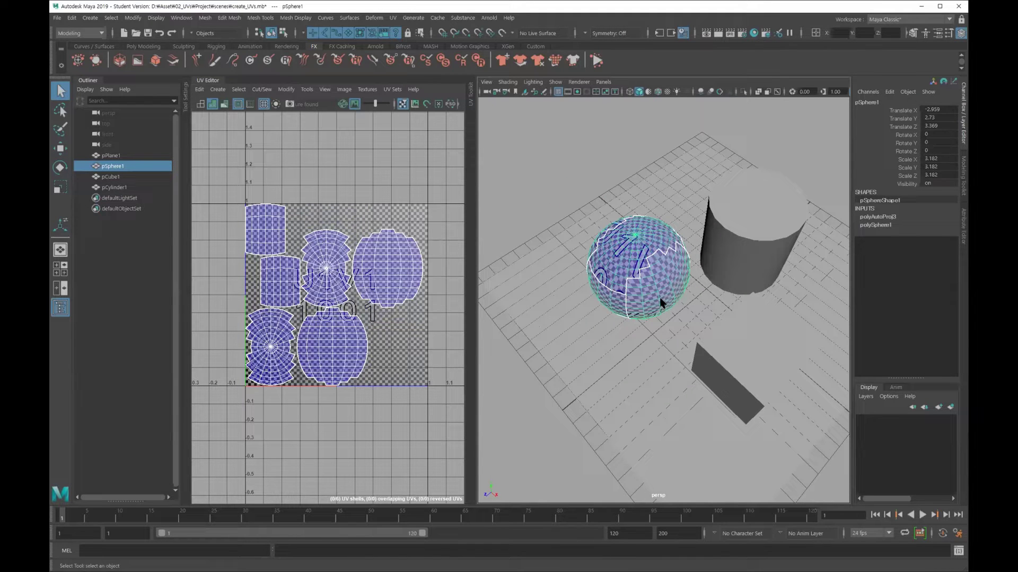
pyautogui.keyDown('alt'); pyautogui.moveTo(619, 269); pyautogui.dragTo(668, 275, button='right'); pyautogui.keyUp('alt')
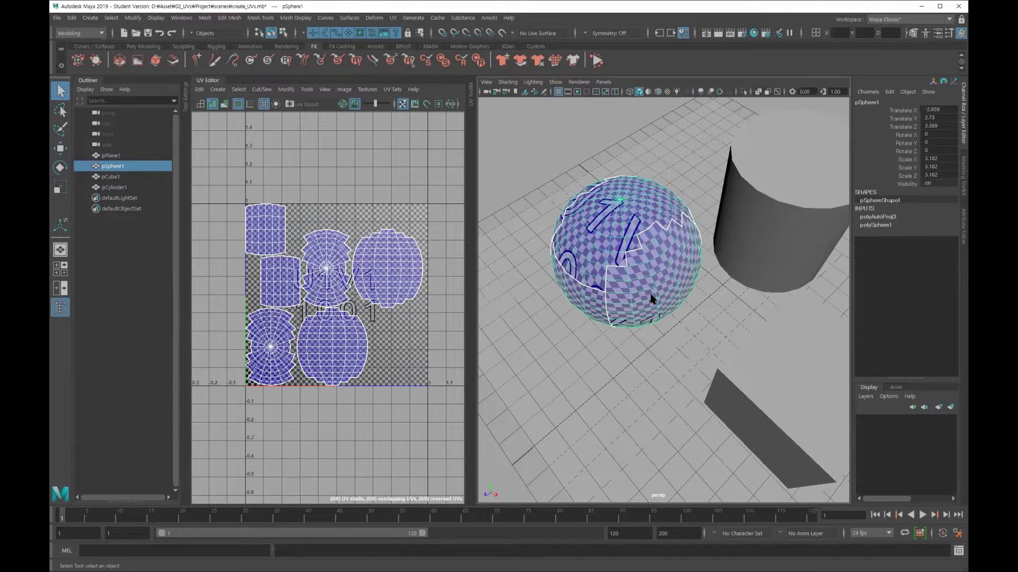
pyautogui.moveTo(658, 267)
pyautogui.keyDown('alt'); pyautogui.mouseDown()
pyautogui.moveTo(743, 205)
pyautogui.moveTo(755, 227)
pyautogui.moveTo(717, 282)
pyautogui.moveTo(670, 268)
pyautogui.moveTo(697, 256)
pyautogui.moveTo(619, 263)
pyautogui.mouseUp(); pyautogui.keyUp('alt')
pyautogui.click(740, 209)
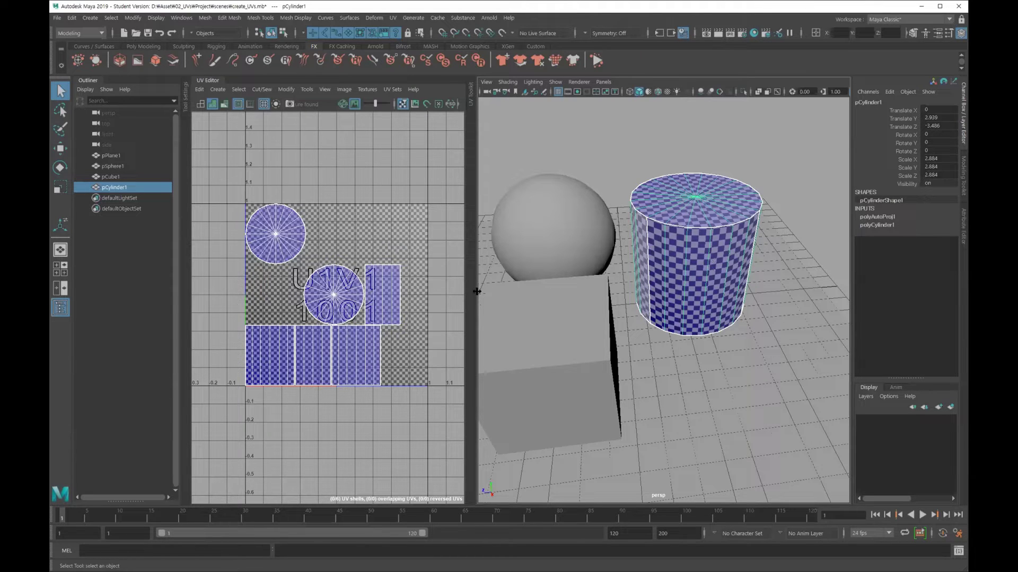
# Enlarge the 3D view and orbit around the checkered cylinder.
pyautogui.moveTo(477, 291); pyautogui.dragTo(447, 291)
pyautogui.scroll(-5, 697, 280)
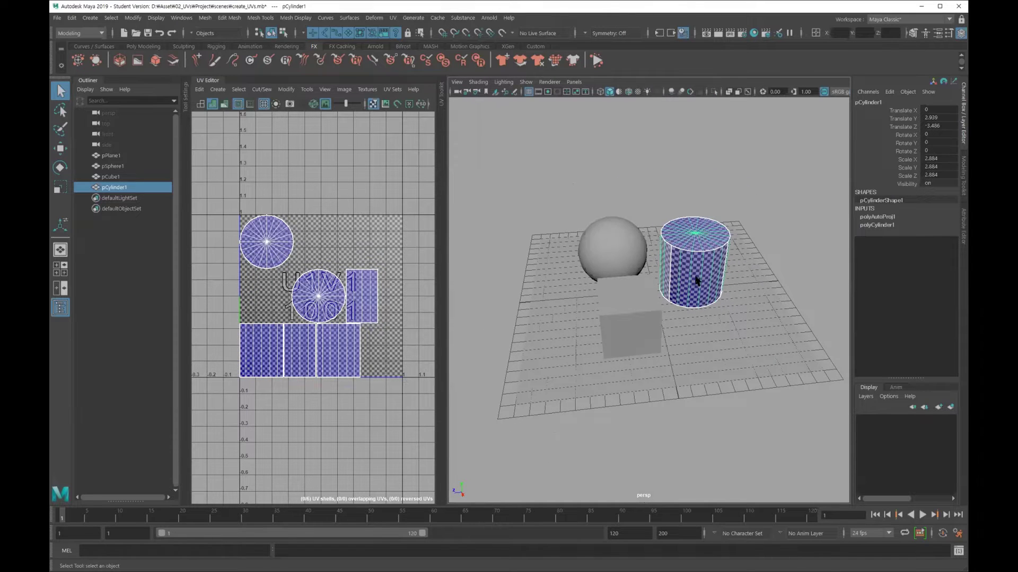
pyautogui.keyDown('alt'); pyautogui.moveTo(697, 281); pyautogui.dragTo(689, 300); pyautogui.keyUp('alt')
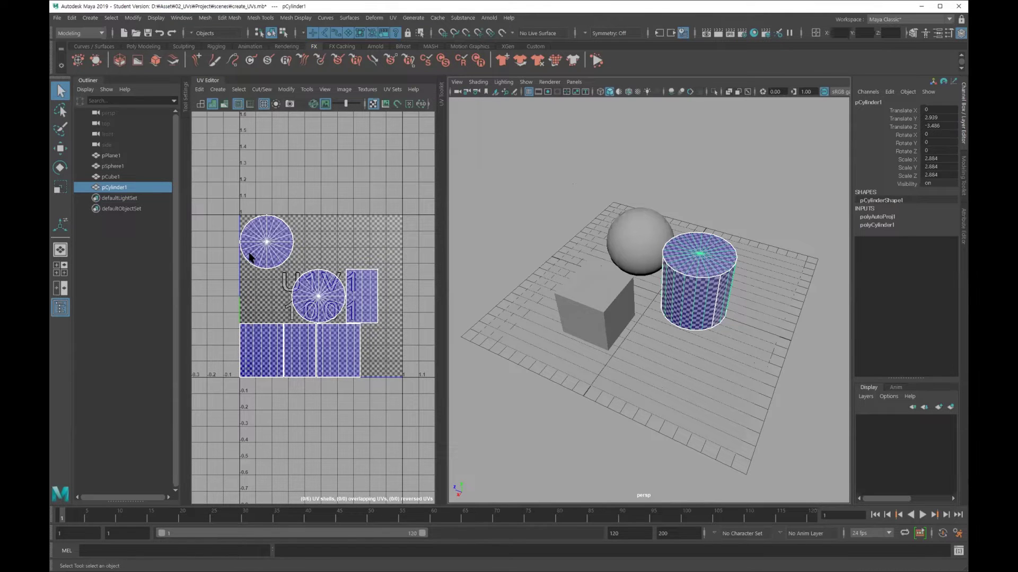
pyautogui.scroll(2, 291, 268)
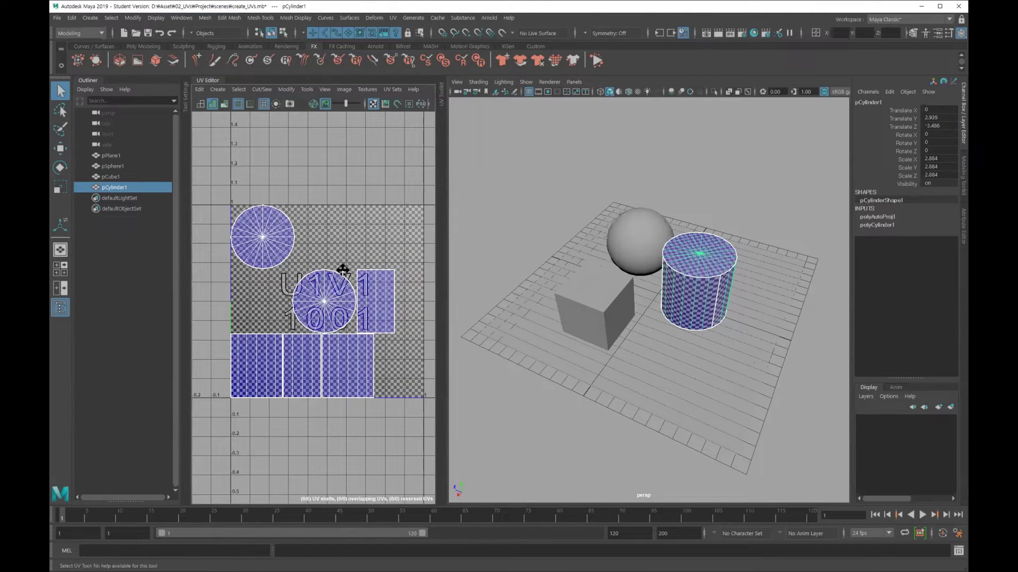
pyautogui.keyDown('alt'); pyautogui.moveTo(343, 270); pyautogui.dragTo(338, 268, button='middle'); pyautogui.keyUp('alt')
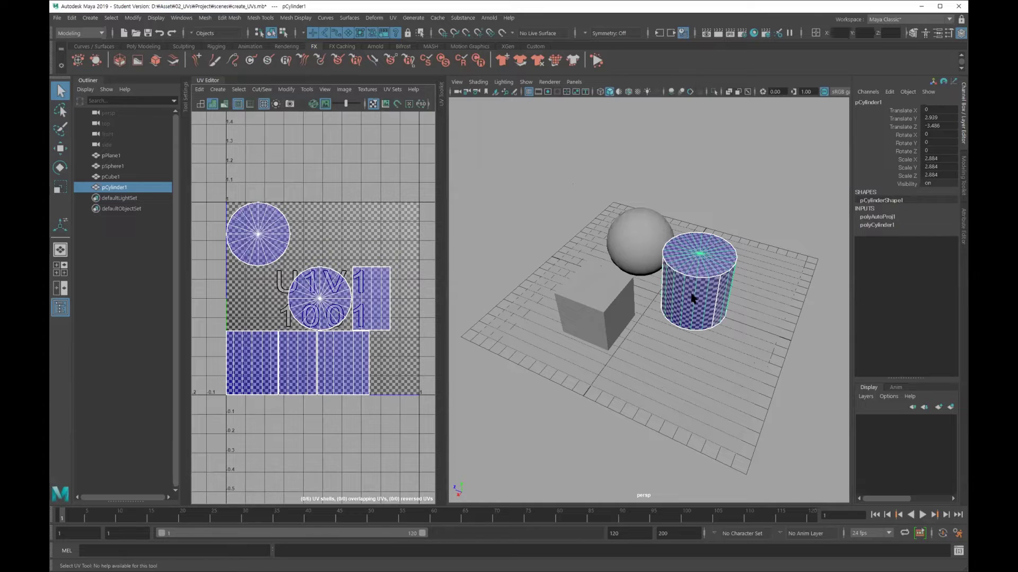
pyautogui.moveTo(707, 314)
pyautogui.keyDown('alt'); pyautogui.mouseDown()
pyautogui.moveTo(711, 282)
pyautogui.moveTo(695, 288)
pyautogui.moveTo(720, 291)
pyautogui.moveTo(728, 309)
pyautogui.mouseUp(); pyautogui.keyUp('alt')
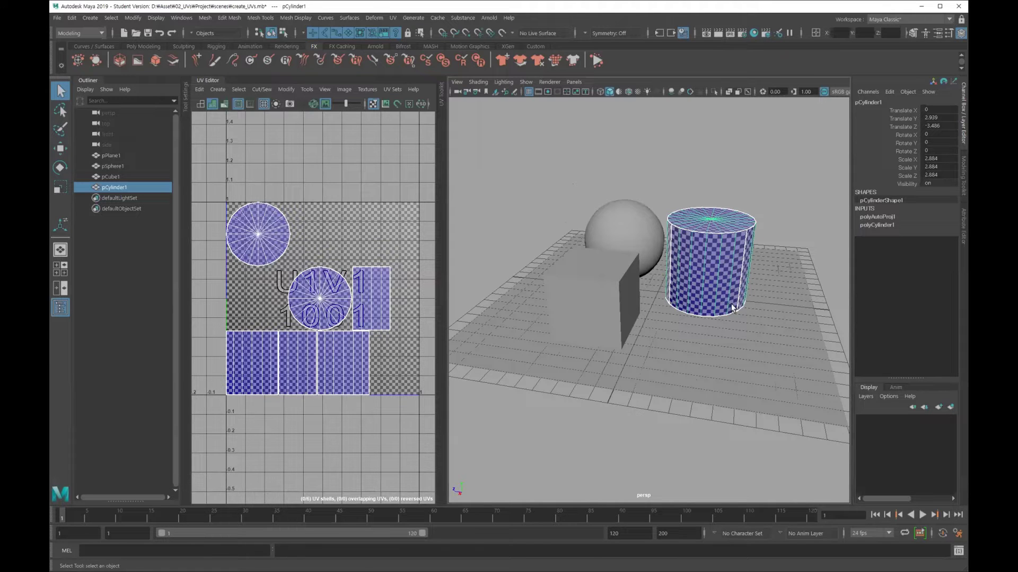
# Deselect the cylinder and marquee-select all four primitives.
pyautogui.click(681, 159)
pyautogui.scroll(-3, 566, 198)
pyautogui.moveTo(565, 197)
pyautogui.mouseDown()
pyautogui.moveTo(694, 379)
pyautogui.moveTo(728, 363)
pyautogui.moveTo(676, 212)
pyautogui.mouseUp()
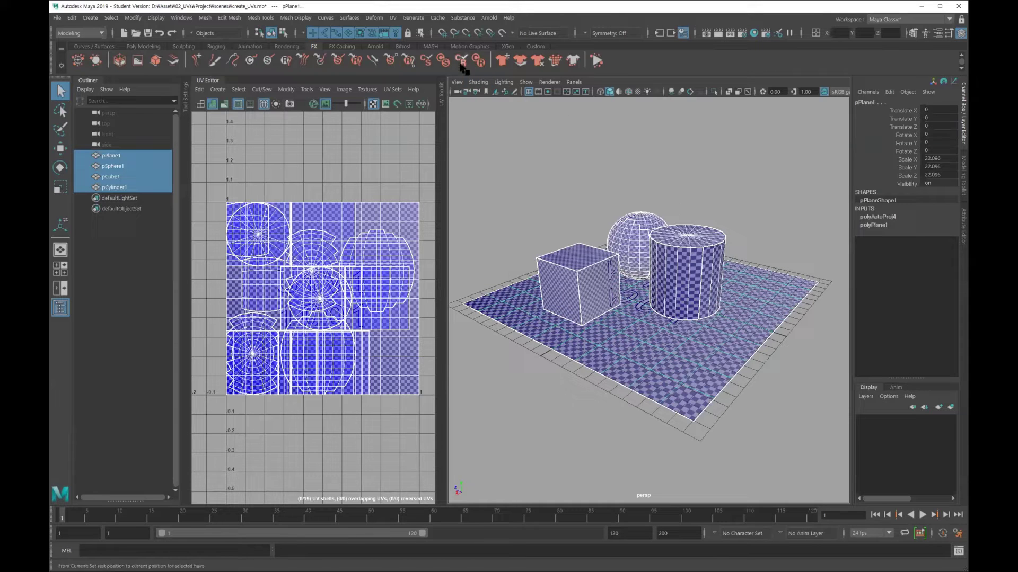
pyautogui.click(581, 193)
pyautogui.click(90, 19)
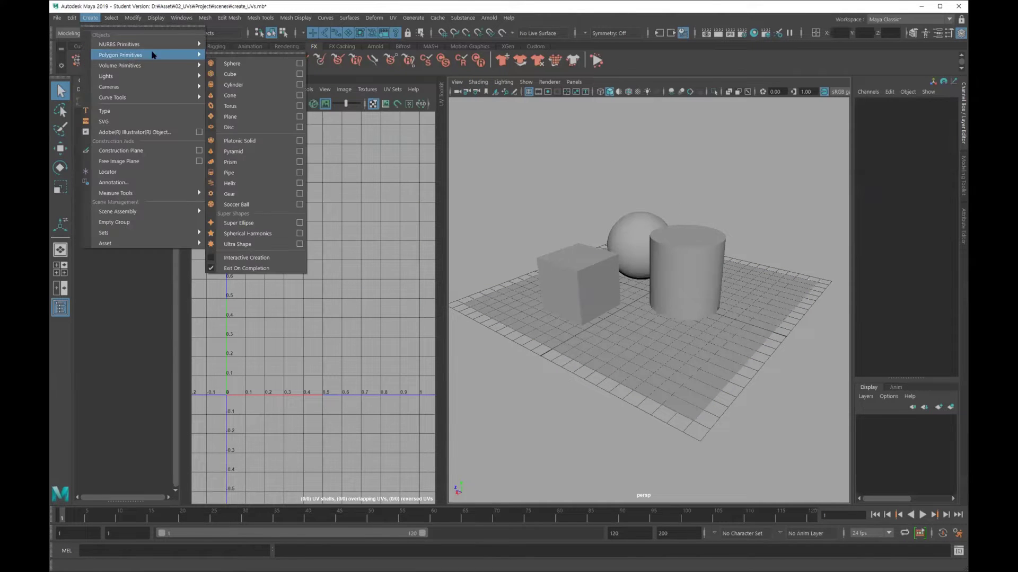
pyautogui.click(249, 74)
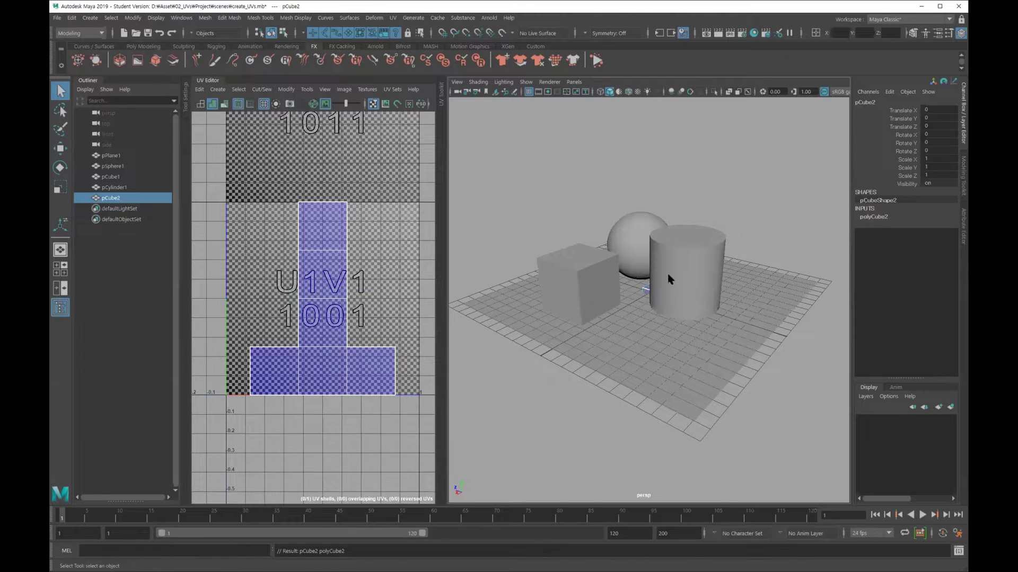
pyautogui.press('w')
pyautogui.moveTo(650, 254); pyautogui.dragTo(682, 146)
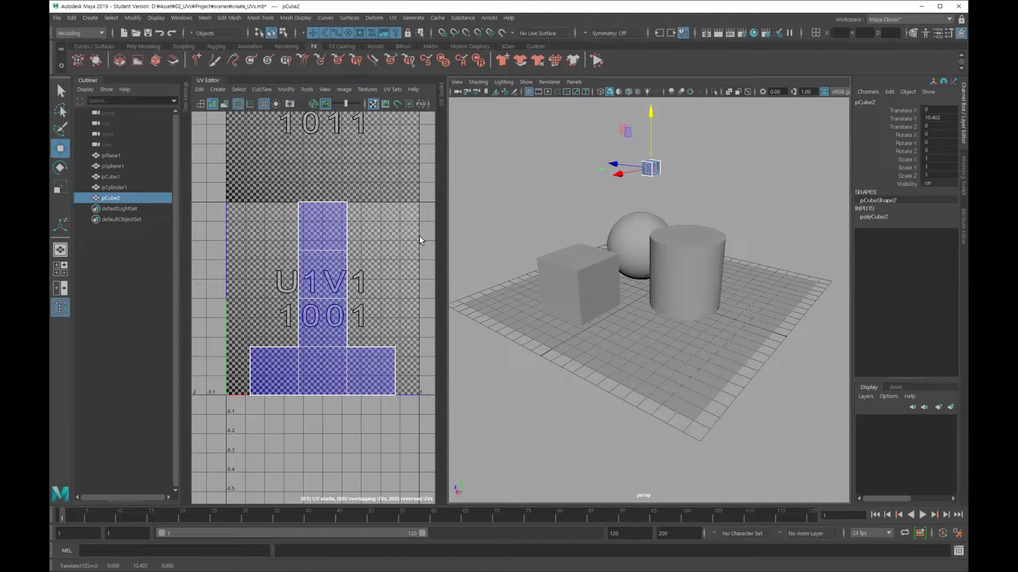
pyautogui.moveTo(689, 255)
pyautogui.keyDown('alt'); pyautogui.mouseDown(button='right')
pyautogui.moveTo(772, 227)
pyautogui.moveTo(708, 266)
pyautogui.mouseUp(button='right'); pyautogui.keyUp('alt')
pyautogui.keyDown('alt'); pyautogui.moveTo(708, 266); pyautogui.dragTo(665, 234); pyautogui.keyUp('alt')
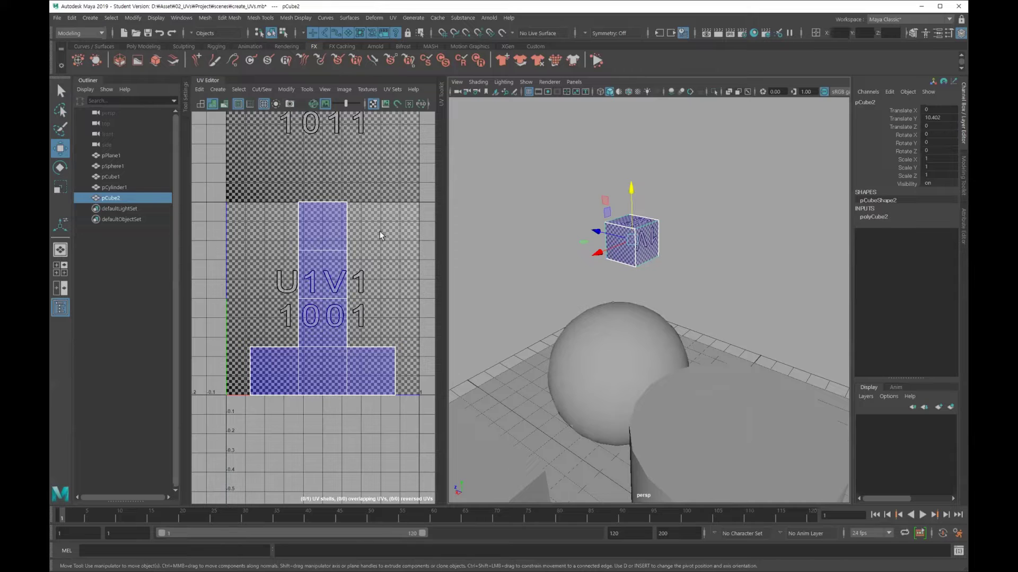
pyautogui.keyDown('alt'); pyautogui.moveTo(757, 262); pyautogui.dragTo(721, 211, button='right'); pyautogui.keyUp('alt')
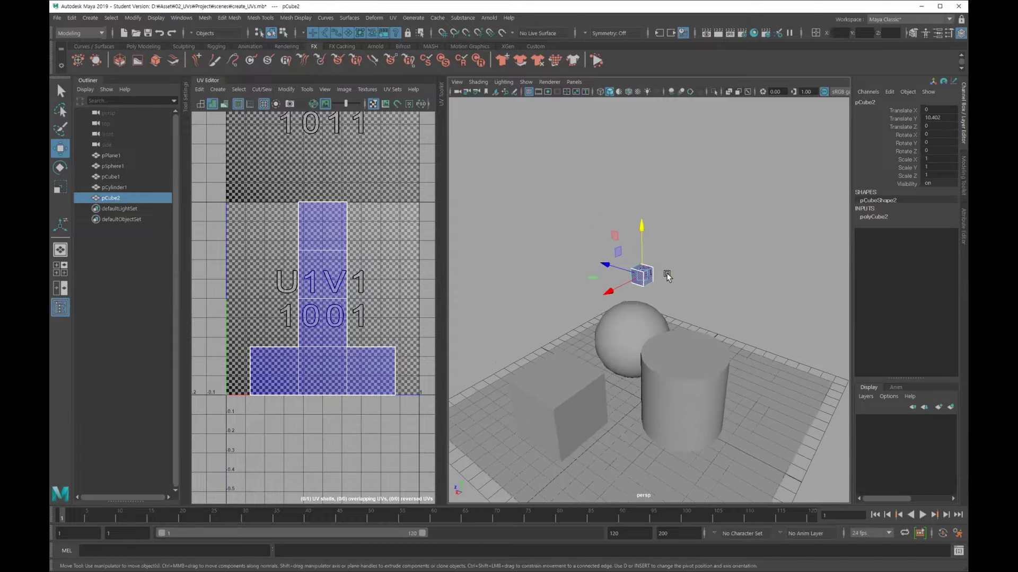
pyautogui.press('Delete')
pyautogui.moveTo(544, 195)
pyautogui.mouseDown()
pyautogui.moveTo(675, 363)
pyautogui.moveTo(608, 205)
pyautogui.mouseUp()
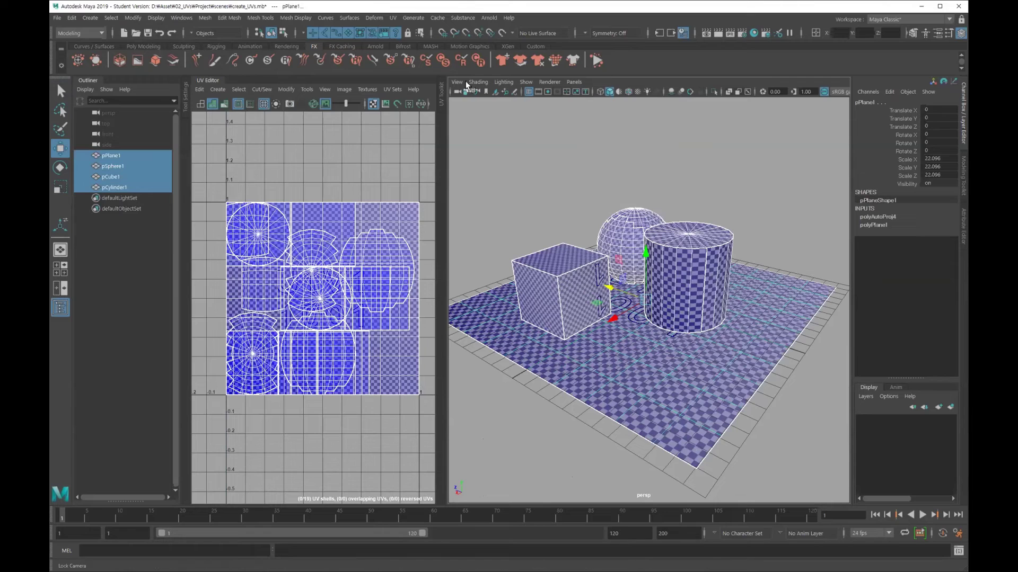
# Show the UV menu's list of projection types.
pyautogui.click(392, 18)
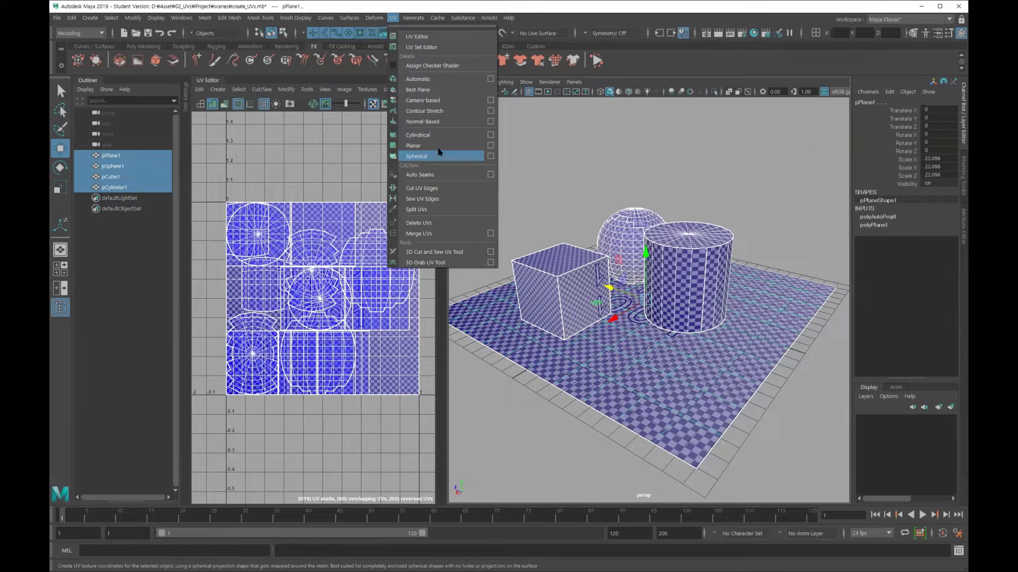
# Apply a cylindrical UV projection to all four primitives and return to object mode.
pyautogui.click(437, 137)
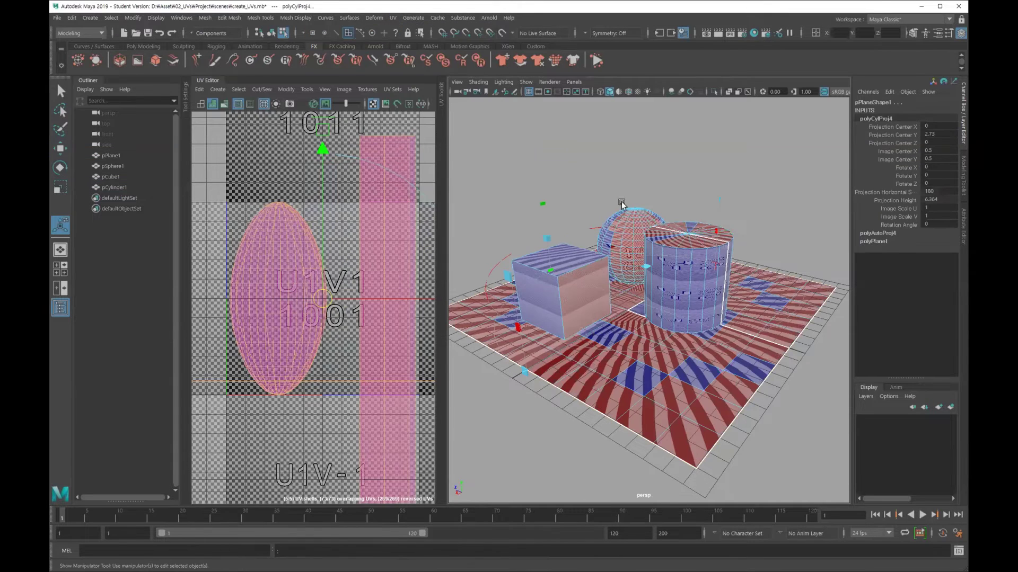
pyautogui.moveTo(655, 233)
pyautogui.keyDown('alt'); pyautogui.mouseDown()
pyautogui.moveTo(659, 249)
pyautogui.moveTo(738, 249)
pyautogui.moveTo(759, 278)
pyautogui.moveTo(750, 326)
pyautogui.moveTo(733, 348)
pyautogui.moveTo(695, 238)
pyautogui.moveTo(545, 170)
pyautogui.mouseUp(); pyautogui.keyUp('alt')
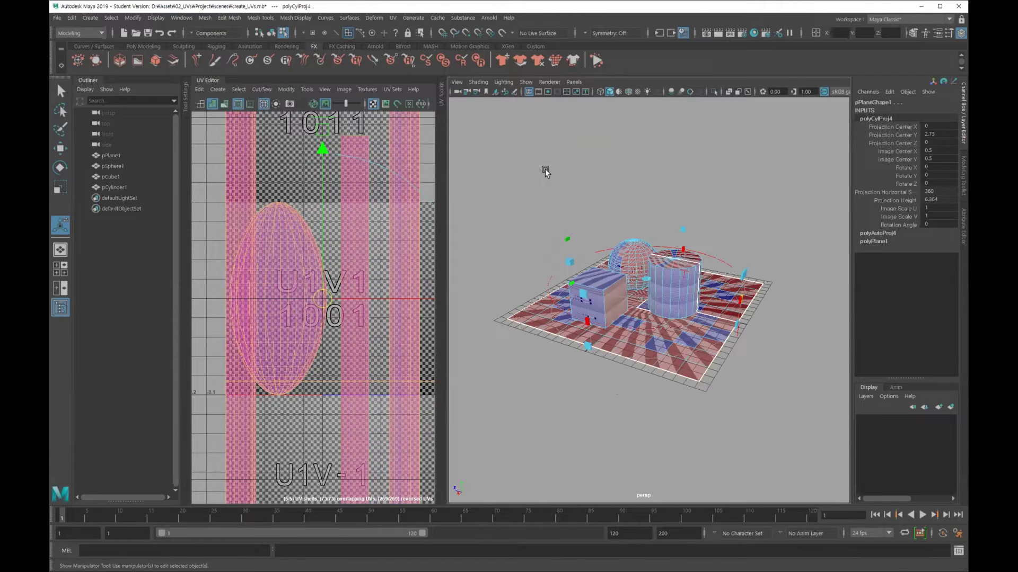
pyautogui.click(545, 169)
pyautogui.press('F8')
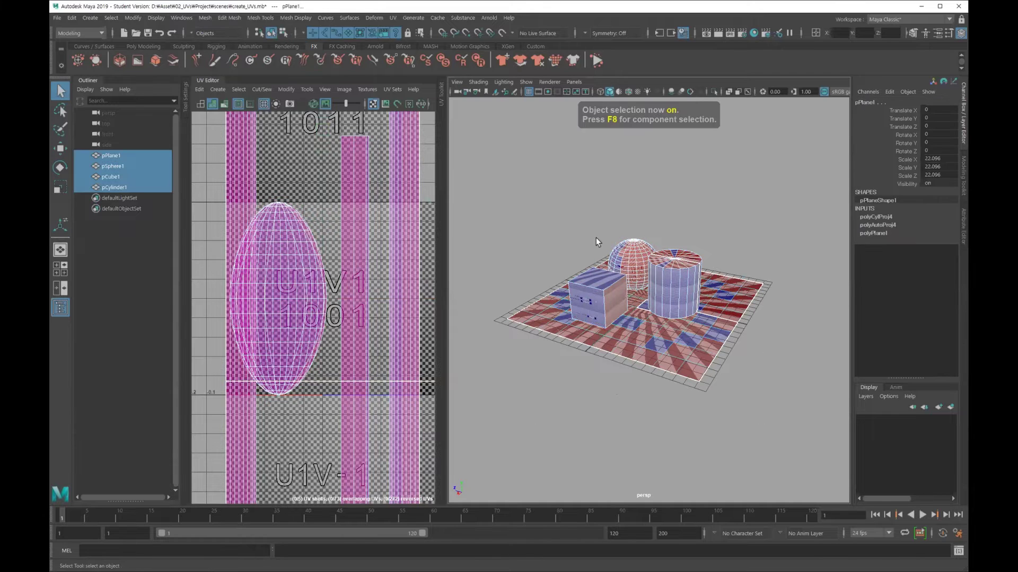
pyautogui.click(393, 18)
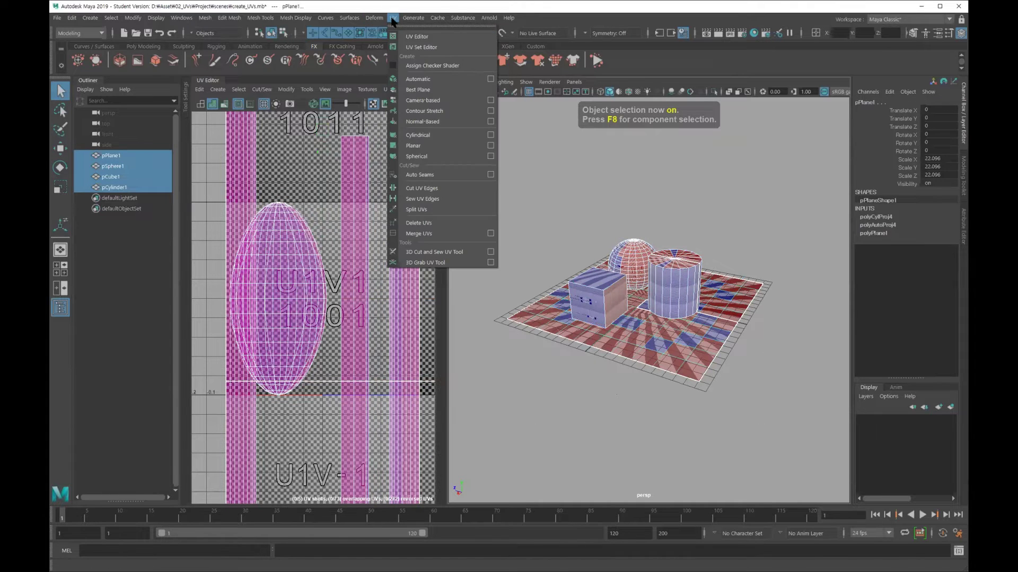
# Apply a planar UV projection to all four primitives and orbit to inspect it.
pyautogui.click(439, 145)
pyautogui.keyDown('alt'); pyautogui.moveTo(691, 236); pyautogui.dragTo(664, 226); pyautogui.keyUp('alt')
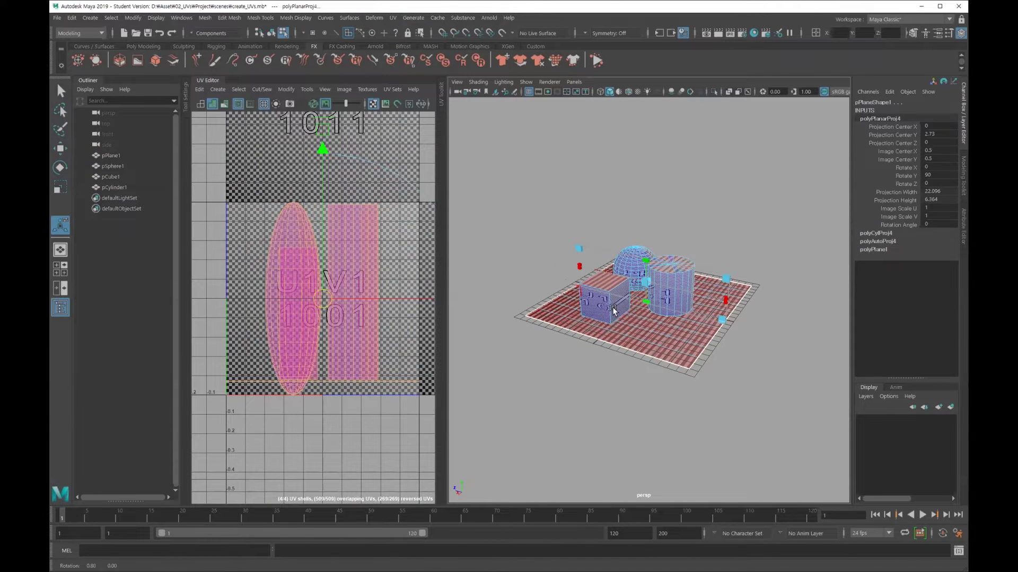
pyautogui.keyDown('alt'); pyautogui.moveTo(614, 310); pyautogui.dragTo(643, 291); pyautogui.keyUp('alt')
pyautogui.moveTo(709, 219)
pyautogui.keyDown('alt'); pyautogui.mouseDown()
pyautogui.moveTo(652, 246)
pyautogui.moveTo(722, 291)
pyautogui.moveTo(659, 295)
pyautogui.moveTo(719, 257)
pyautogui.mouseUp(); pyautogui.keyUp('alt')
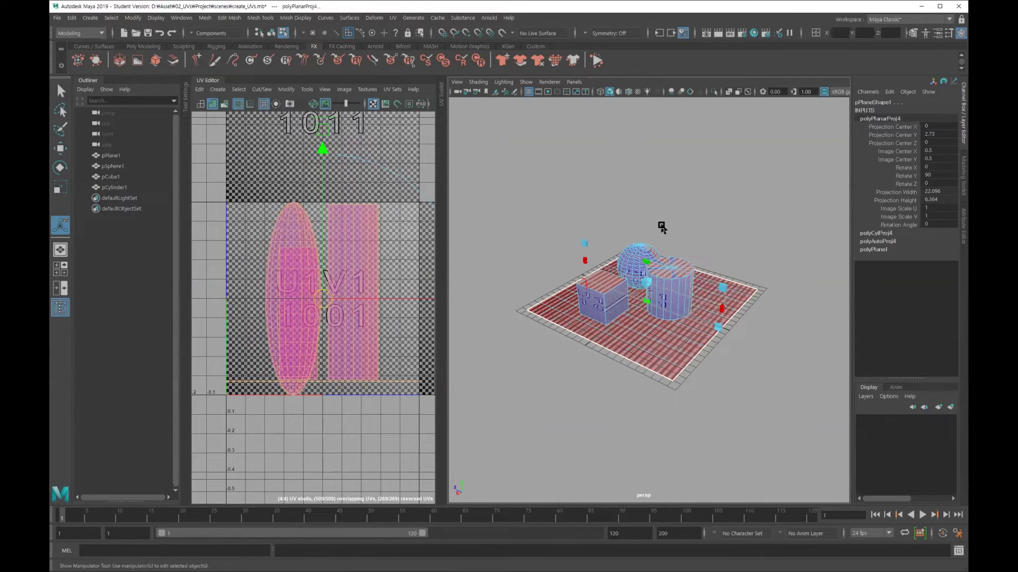
pyautogui.press('F8')
# Apply a spherical UV projection to all four primitives and inspect it from several angles.
pyautogui.click(393, 18)
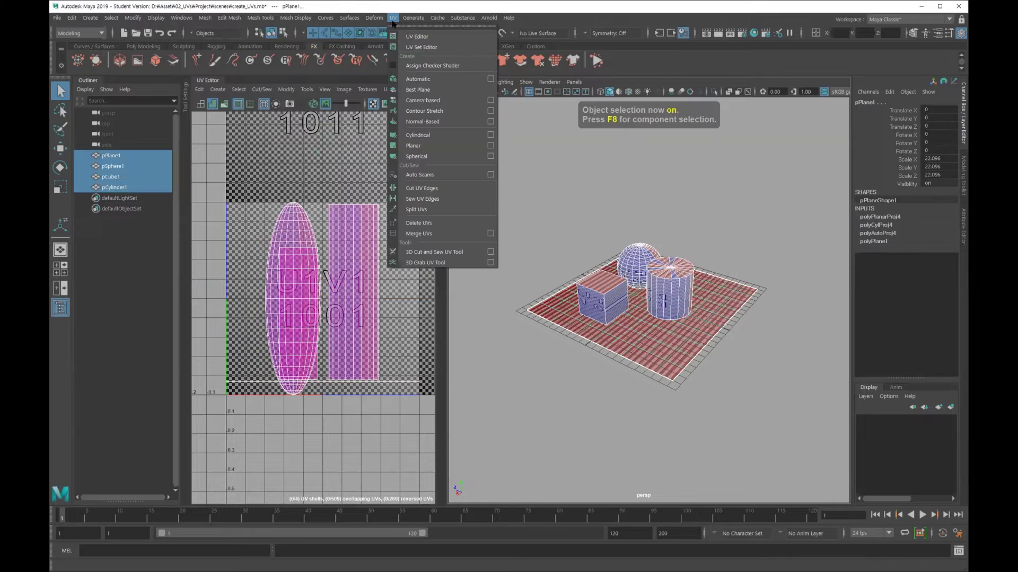
pyautogui.click(445, 156)
pyautogui.moveTo(663, 302)
pyautogui.keyDown('alt'); pyautogui.mouseDown()
pyautogui.moveTo(676, 300)
pyautogui.moveTo(699, 319)
pyautogui.moveTo(741, 305)
pyautogui.moveTo(626, 312)
pyautogui.mouseUp(); pyautogui.keyUp('alt')
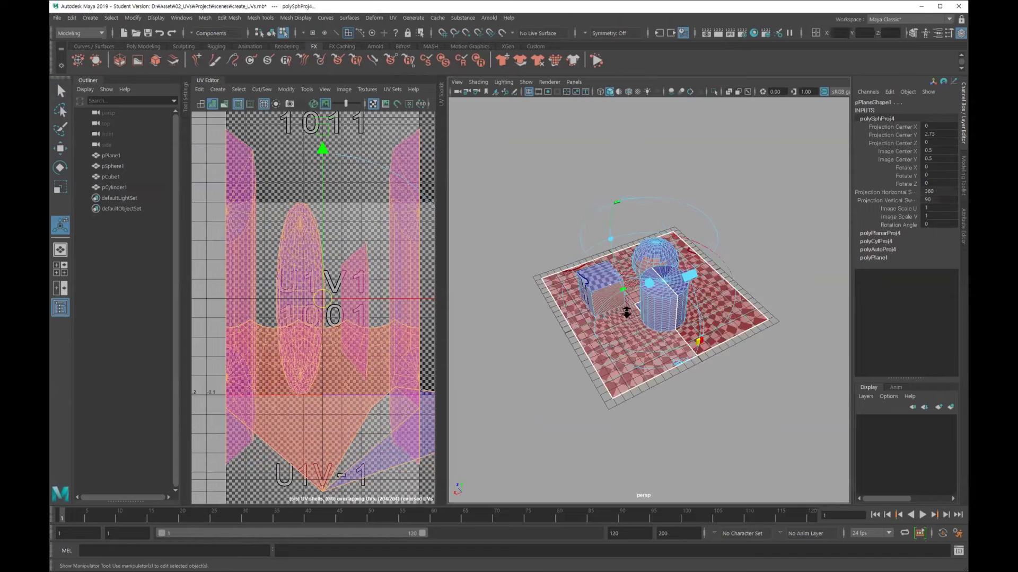
pyautogui.keyDown('alt'); pyautogui.moveTo(626, 312); pyautogui.dragTo(689, 296, button='right'); pyautogui.keyUp('alt')
pyautogui.keyDown('alt'); pyautogui.moveTo(689, 297); pyautogui.dragTo(746, 256); pyautogui.keyUp('alt')
pyautogui.keyDown('alt'); pyautogui.moveTo(767, 257); pyautogui.dragTo(718, 186); pyautogui.keyUp('alt')
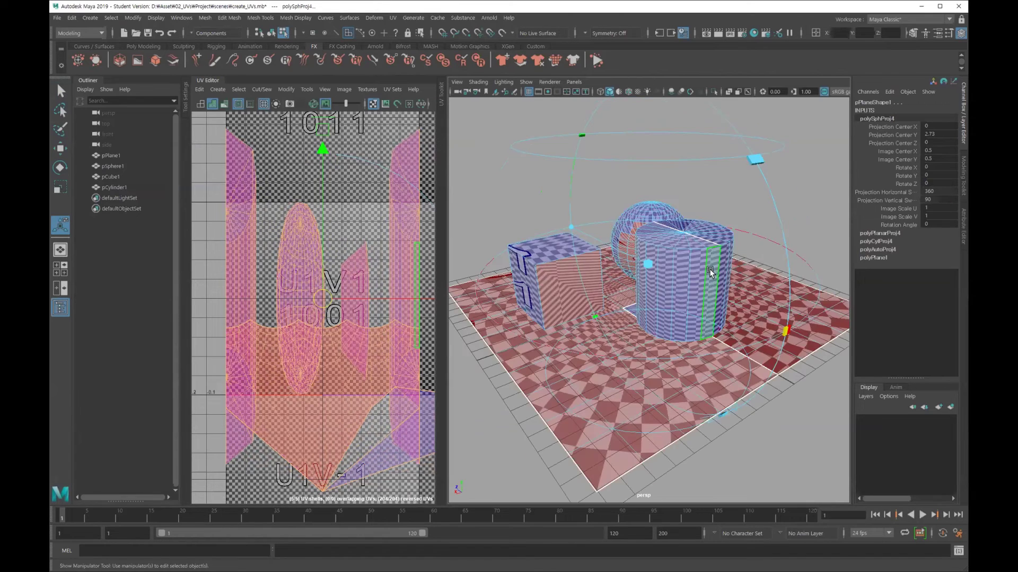
pyautogui.click(735, 238)
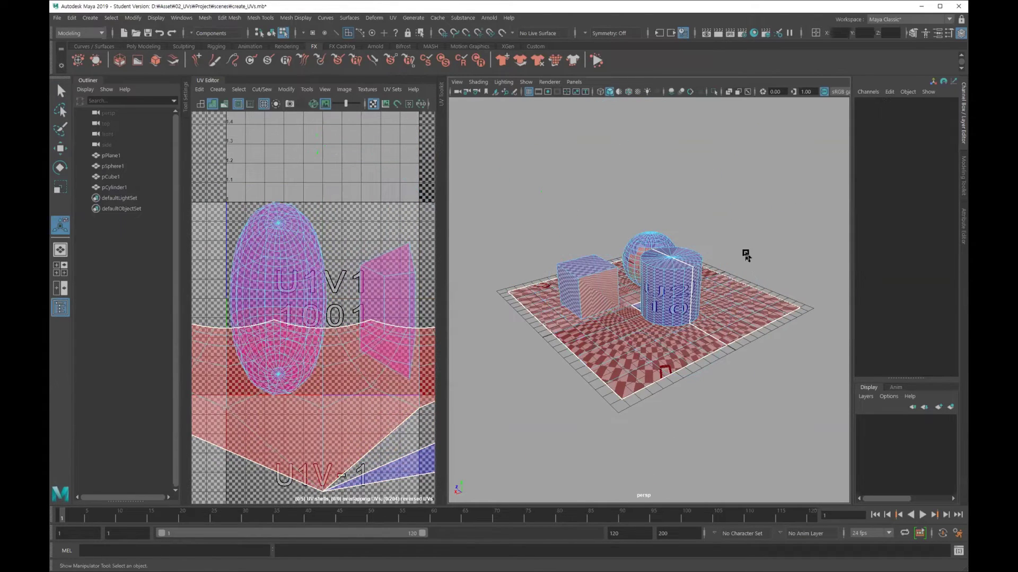
pyautogui.keyDown('alt'); pyautogui.moveTo(745, 255); pyautogui.dragTo(745, 253); pyautogui.keyUp('alt')
pyautogui.press('F8')
pyautogui.keyDown('alt'); pyautogui.moveTo(611, 249); pyautogui.dragTo(631, 241); pyautogui.keyUp('alt')
pyautogui.click(392, 17)
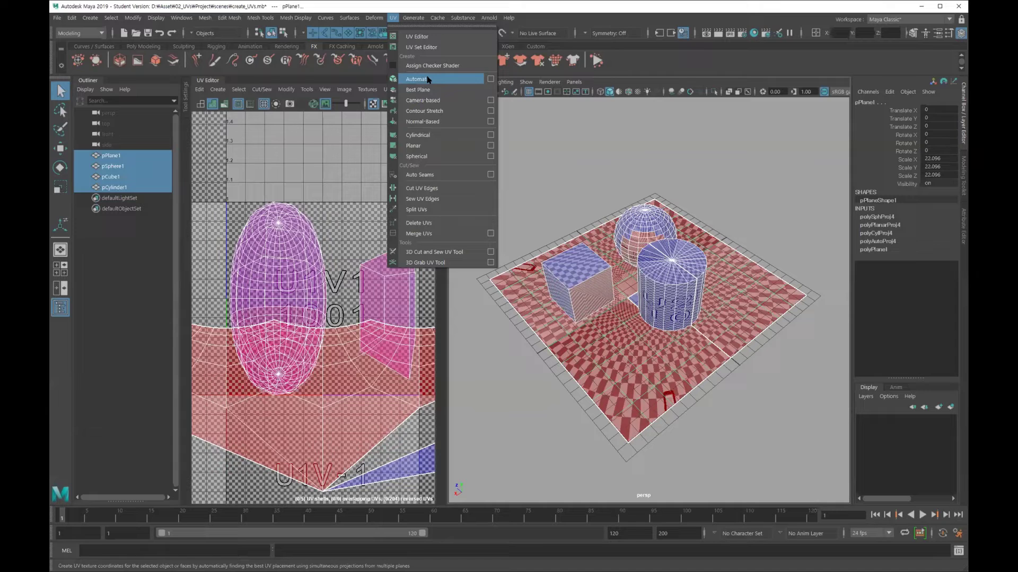
# Apply an automatic UV projection to all four primitives and orbit to view it.
pyautogui.click(429, 80)
pyautogui.scroll(-5, 618, 303)
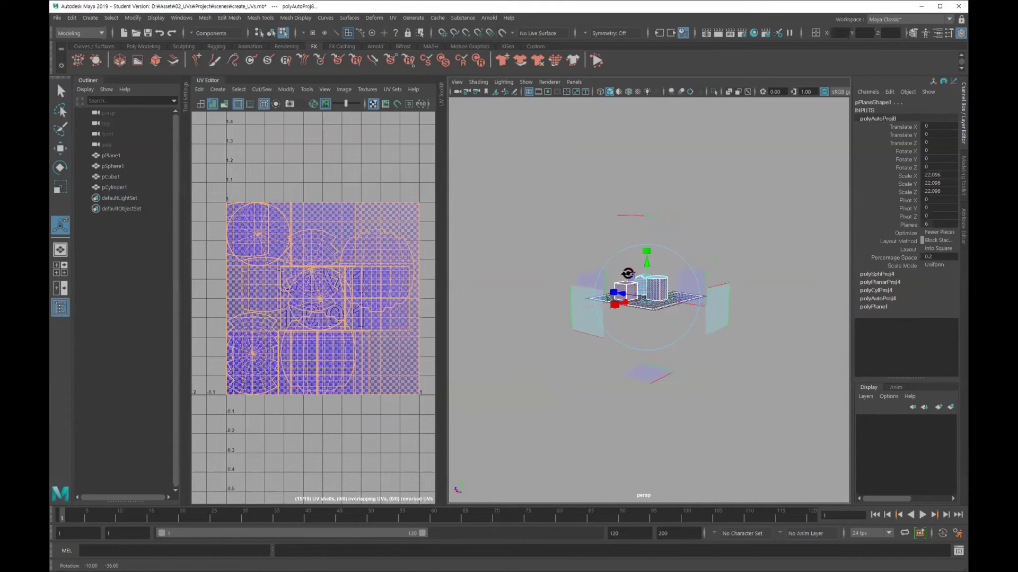
pyautogui.keyDown('alt'); pyautogui.moveTo(716, 277); pyautogui.dragTo(754, 349); pyautogui.keyUp('alt')
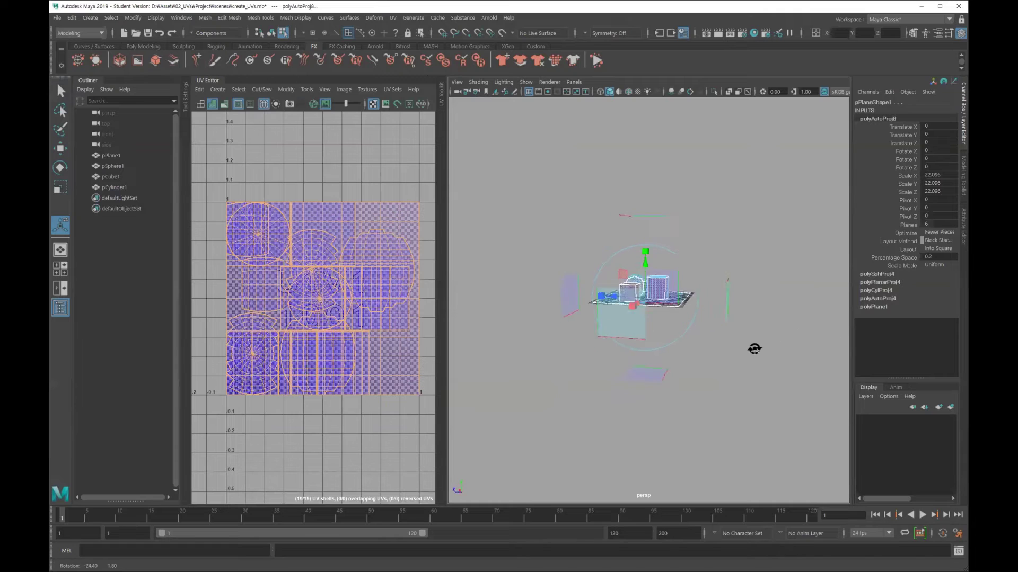
pyautogui.scroll(3, 704, 370)
pyautogui.scroll(4, 772, 359)
pyautogui.scroll(3, 647, 316)
pyautogui.moveTo(648, 317)
pyautogui.keyDown('alt'); pyautogui.mouseDown()
pyautogui.moveTo(593, 292)
pyautogui.moveTo(710, 314)
pyautogui.mouseUp(); pyautogui.keyUp('alt')
pyautogui.keyDown('alt'); pyautogui.moveTo(634, 369); pyautogui.dragTo(627, 356); pyautogui.keyUp('alt')
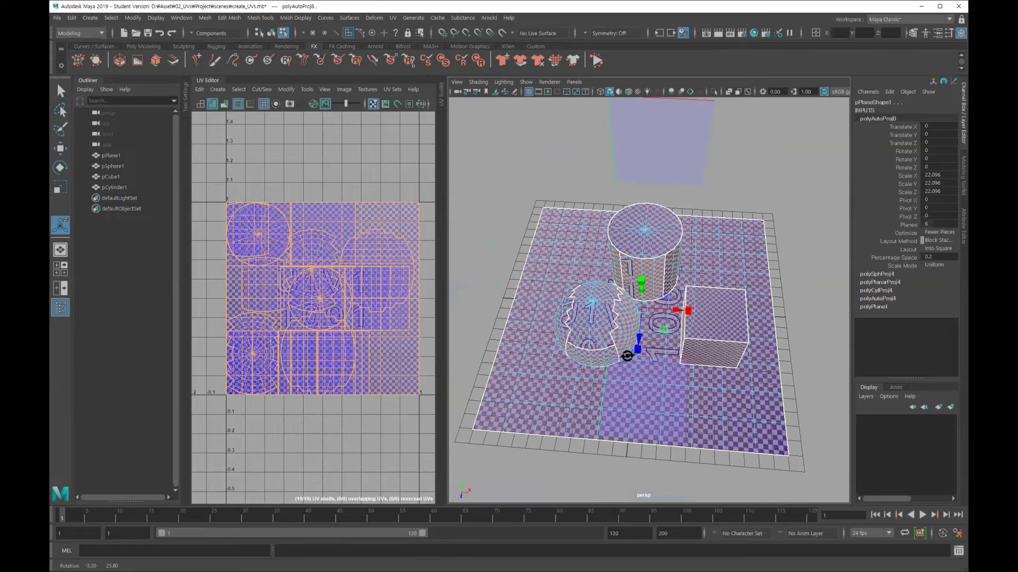
pyautogui.keyDown('alt'); pyautogui.moveTo(642, 342); pyautogui.dragTo(579, 300, button='right'); pyautogui.keyUp('alt')
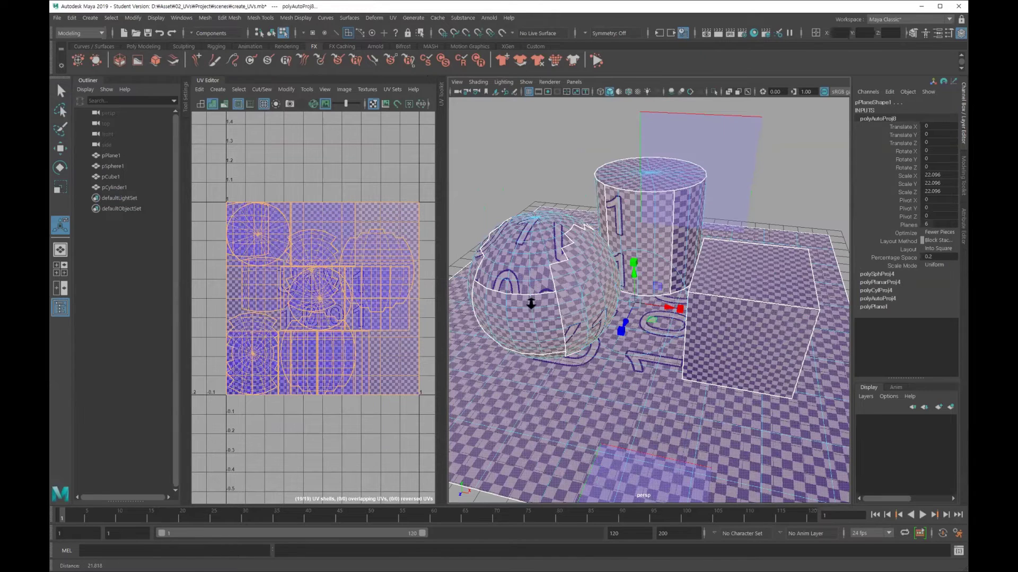
# Orbit around the sphere and plane to inspect the automatic projection, then dismiss its manipulator.
pyautogui.keyDown('alt'); pyautogui.moveTo(530, 303); pyautogui.dragTo(575, 282); pyautogui.keyUp('alt')
pyautogui.keyDown('alt'); pyautogui.moveTo(617, 310); pyautogui.dragTo(774, 307); pyautogui.keyUp('alt')
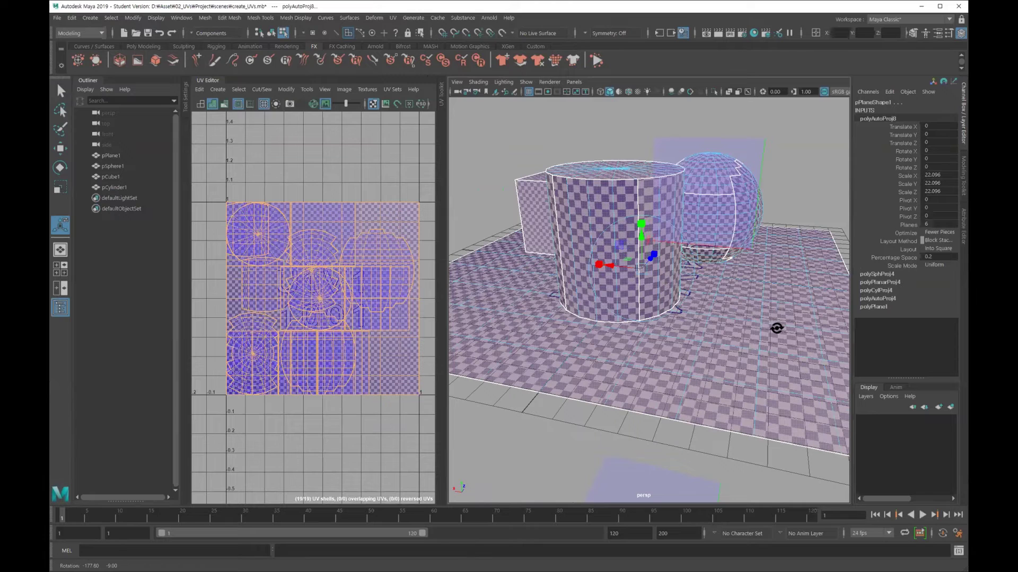
pyautogui.keyDown('alt'); pyautogui.moveTo(627, 319); pyautogui.dragTo(584, 307); pyautogui.keyUp('alt')
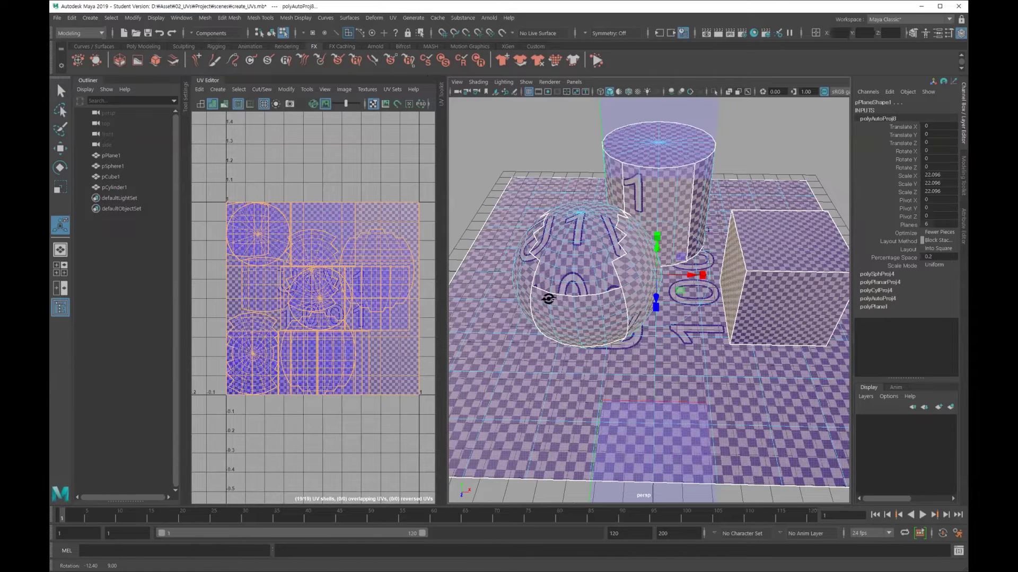
pyautogui.moveTo(518, 294)
pyautogui.keyDown('alt'); pyautogui.mouseDown()
pyautogui.moveTo(482, 298)
pyautogui.moveTo(505, 303)
pyautogui.mouseUp(); pyautogui.keyUp('alt')
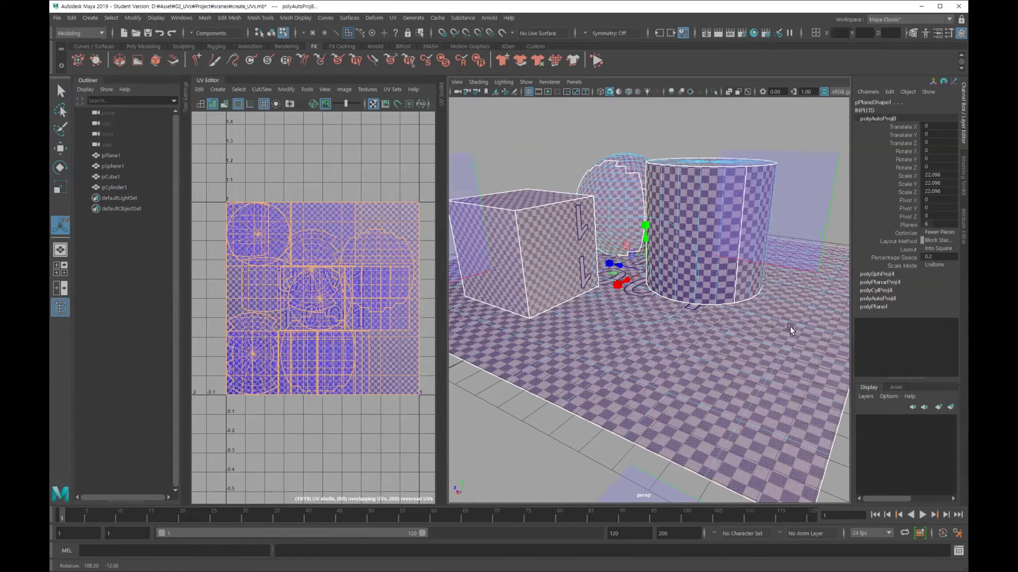
pyautogui.keyDown('alt'); pyautogui.moveTo(790, 330); pyautogui.dragTo(752, 318, button='right'); pyautogui.keyUp('alt')
pyautogui.keyDown('alt'); pyautogui.moveTo(678, 318); pyautogui.dragTo(710, 323); pyautogui.keyUp('alt')
pyautogui.keyDown('alt'); pyautogui.moveTo(710, 324); pyautogui.dragTo(725, 326, button='right'); pyautogui.keyUp('alt')
pyautogui.moveTo(725, 326)
pyautogui.keyDown('alt'); pyautogui.mouseDown()
pyautogui.moveTo(696, 325)
pyautogui.moveTo(705, 303)
pyautogui.mouseUp(); pyautogui.keyUp('alt')
pyautogui.press('[')
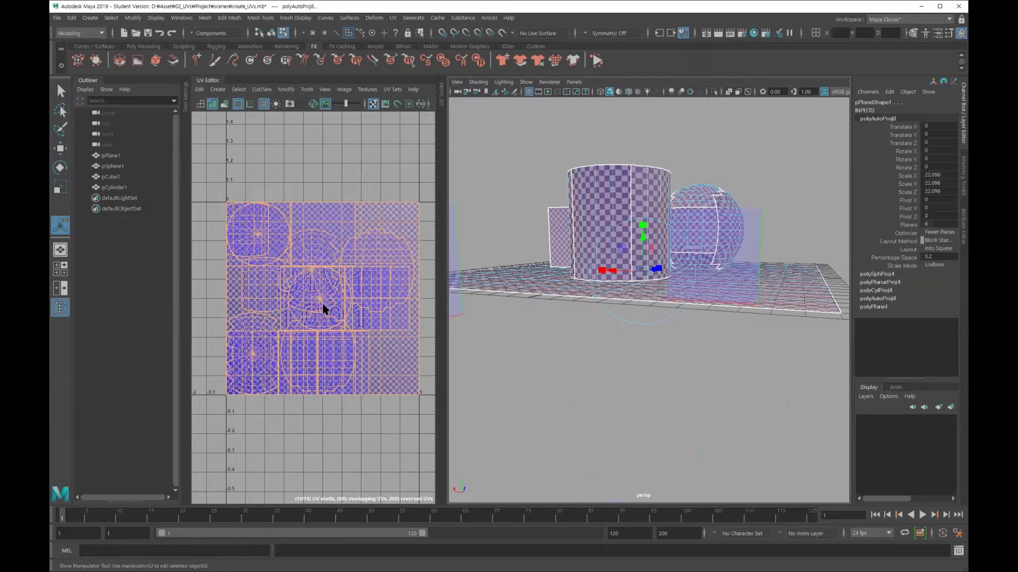
pyautogui.moveTo(708, 289)
pyautogui.keyDown('alt'); pyautogui.mouseDown()
pyautogui.moveTo(574, 290)
pyautogui.moveTo(645, 301)
pyautogui.mouseUp(); pyautogui.keyUp('alt')
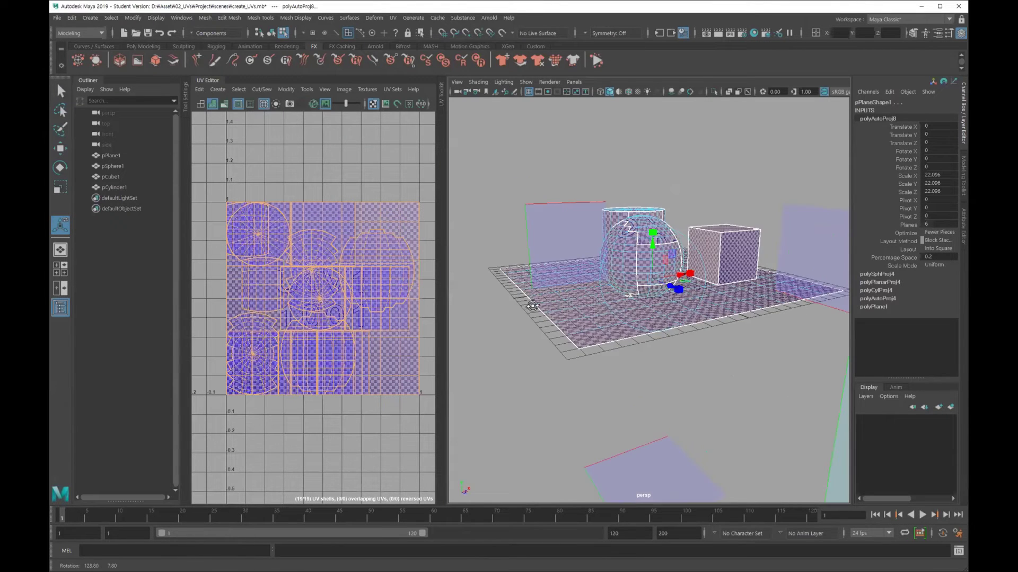
pyautogui.scroll(-3, 630, 221)
pyautogui.scroll(-5, 749, 295)
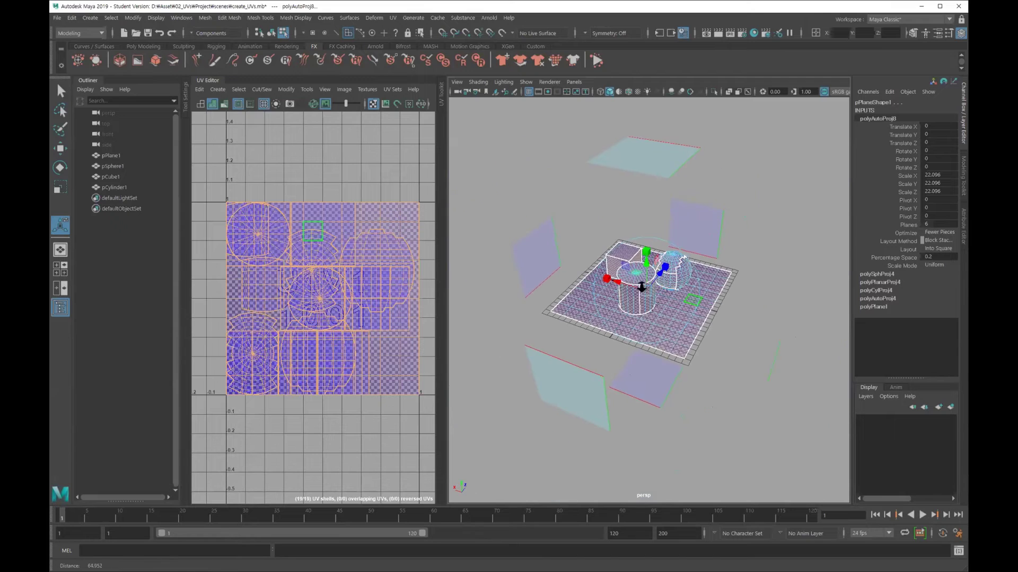
pyautogui.click(575, 254)
# Try a best-plane projection on a plane face, then return to object mode, deselecting everything.
pyautogui.click(651, 334)
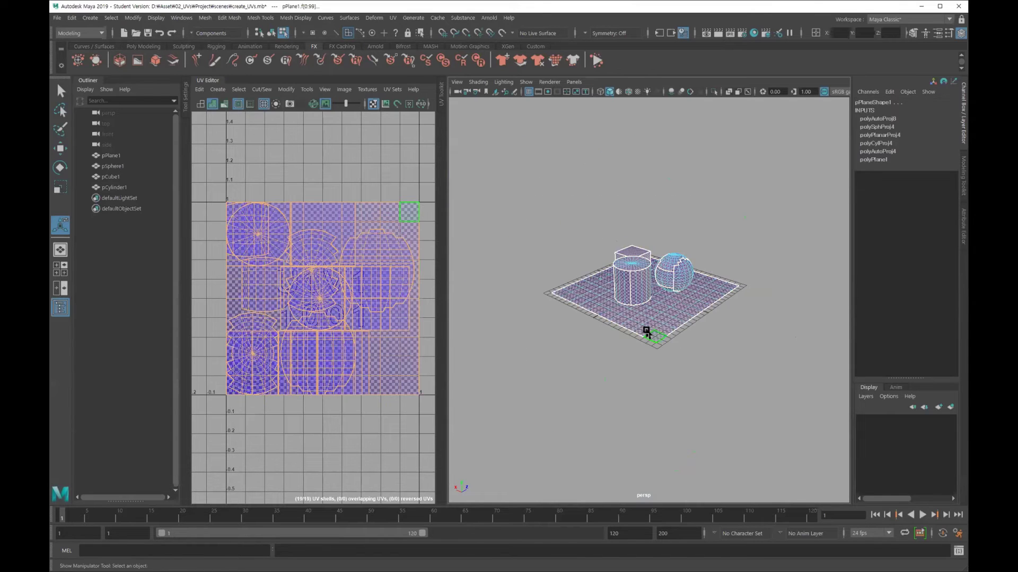
pyautogui.keyDown('alt'); pyautogui.moveTo(652, 334); pyautogui.dragTo(665, 316); pyautogui.keyUp('alt')
pyautogui.click(412, 18)
pyautogui.moveTo(393, 18)
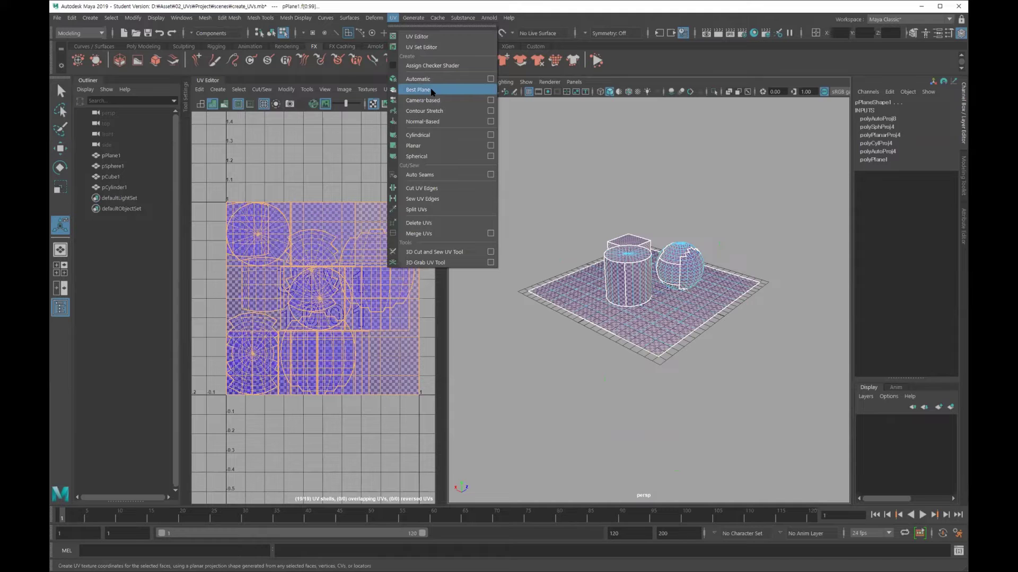
pyautogui.click(432, 91)
pyautogui.keyDown('alt'); pyautogui.moveTo(704, 220); pyautogui.dragTo(720, 239); pyautogui.keyUp('alt')
pyautogui.click(692, 276)
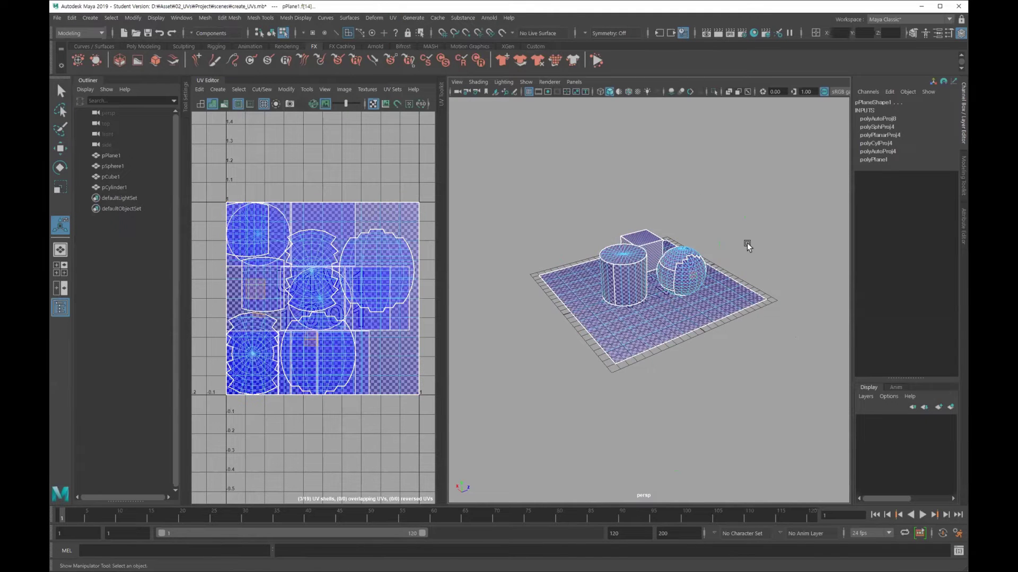
pyautogui.press('F8')
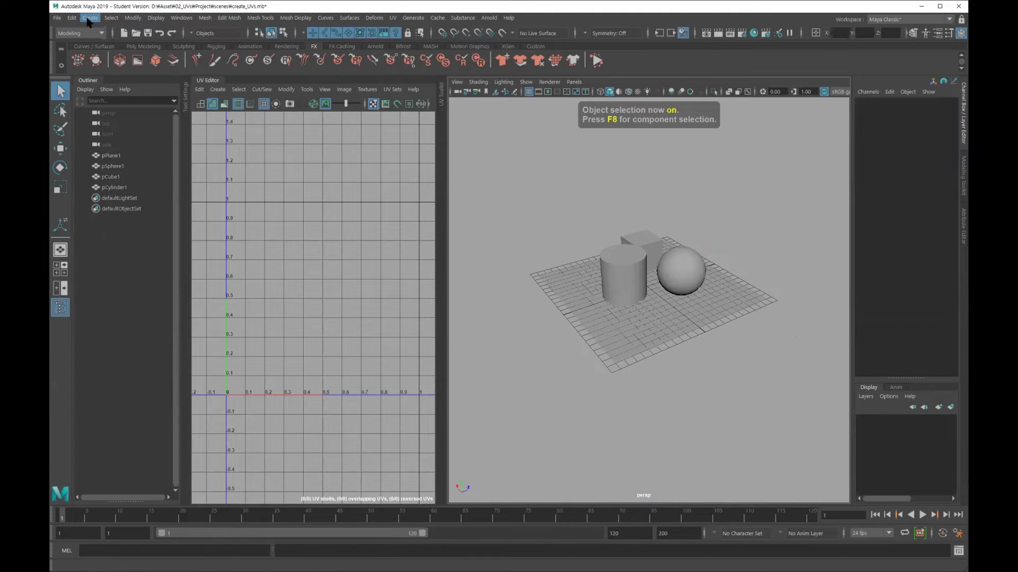
# Create a polygon sphere, lift it above the cylinder and scale it uniformly to 5.572.
pyautogui.click(90, 17)
pyautogui.click(222, 55)
pyautogui.press('w')
pyautogui.moveTo(644, 223); pyautogui.dragTo(640, 153)
pyautogui.press('r')
pyautogui.moveTo(648, 212); pyautogui.dragTo(711, 211)
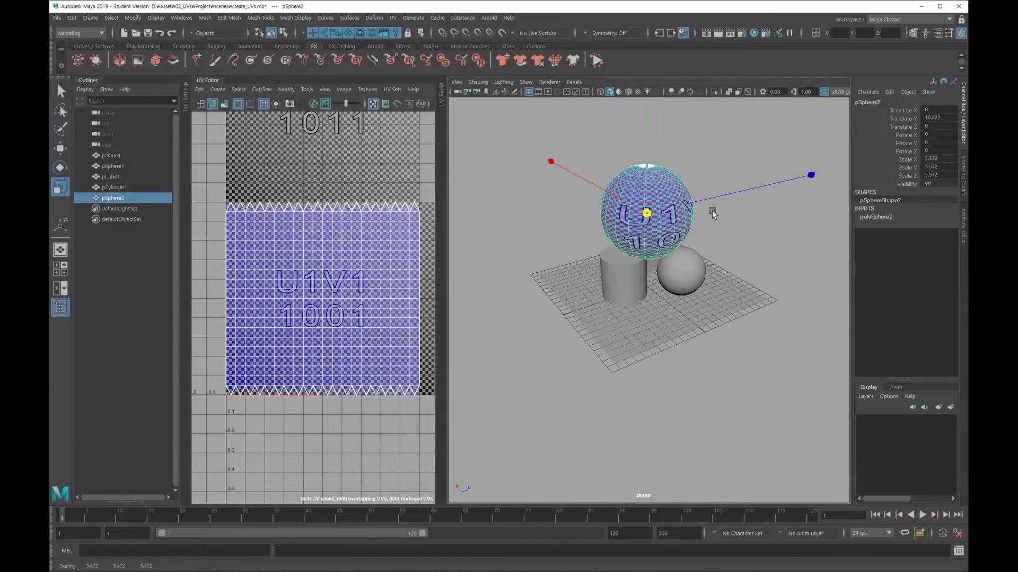
pyautogui.keyDown('alt'); pyautogui.moveTo(712, 211); pyautogui.dragTo(711, 239, button='middle'); pyautogui.keyUp('alt')
pyautogui.scroll(2, 711, 238)
pyautogui.scroll(1, 712, 238)
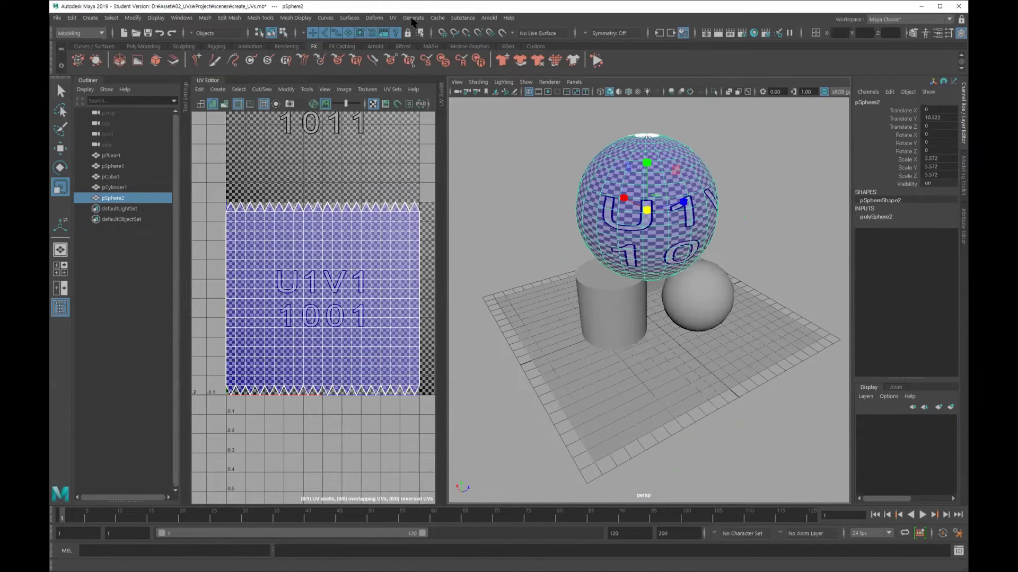
# Check the Planar mapping options, then select faces on the new sphere.
pyautogui.click(392, 17)
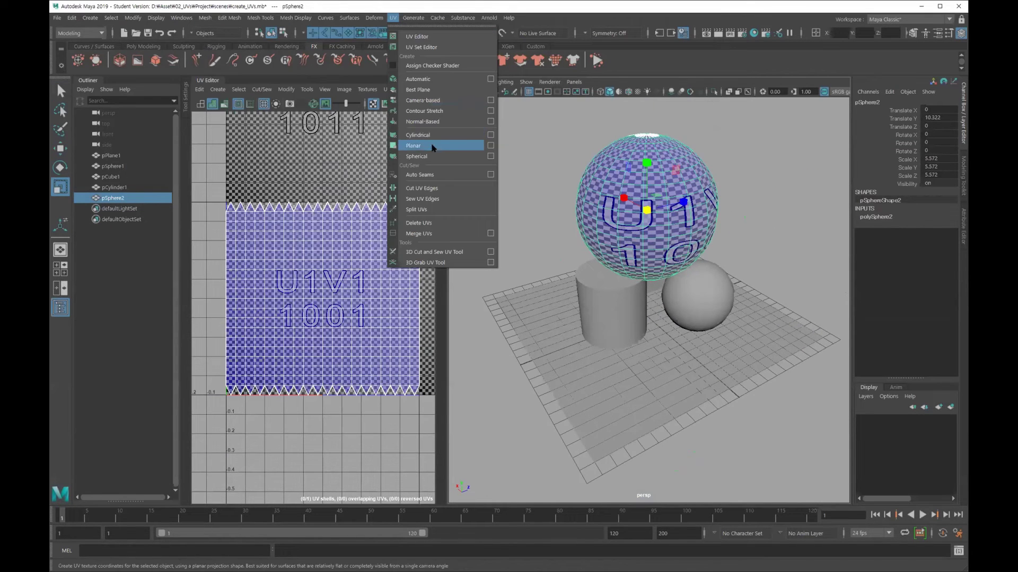
pyautogui.click(488, 145)
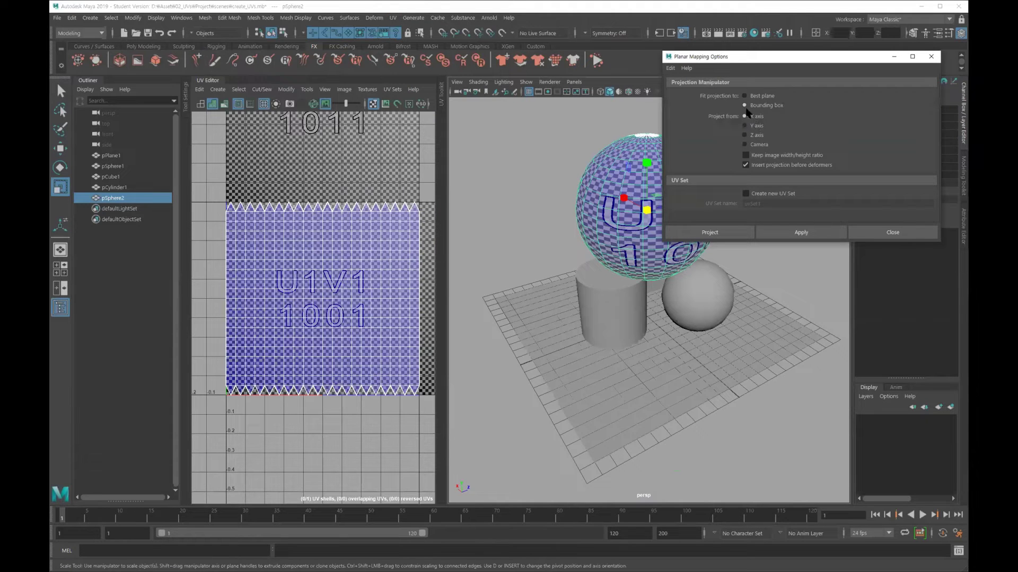
pyautogui.click(872, 233)
pyautogui.click(722, 230)
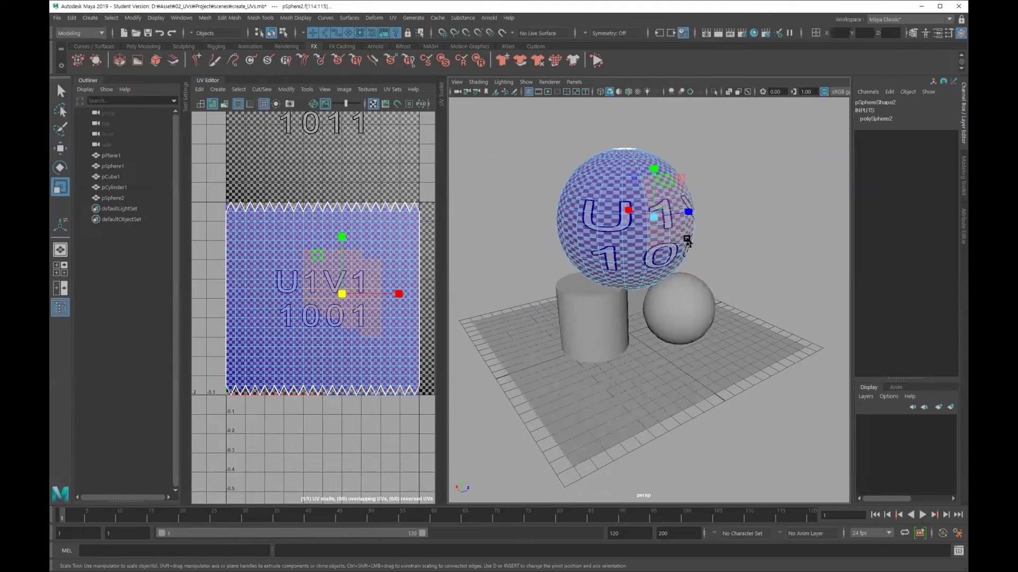
pyautogui.keyDown('alt'); pyautogui.moveTo(660, 191); pyautogui.dragTo(594, 201); pyautogui.keyUp('alt')
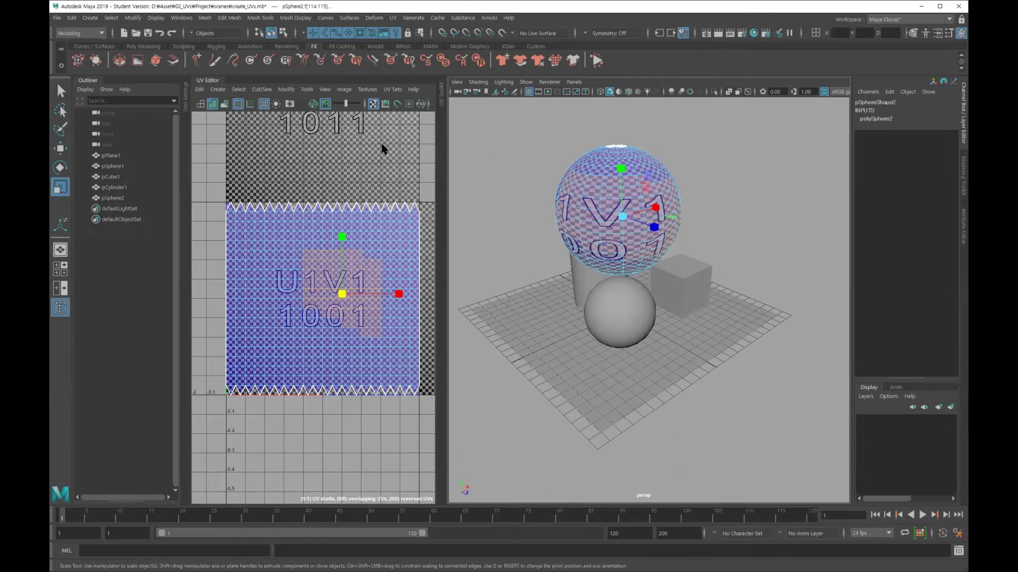
# Apply a Best Plane UV projection from picked sphere faces and tumble to inspect the shell.
pyautogui.click(393, 17)
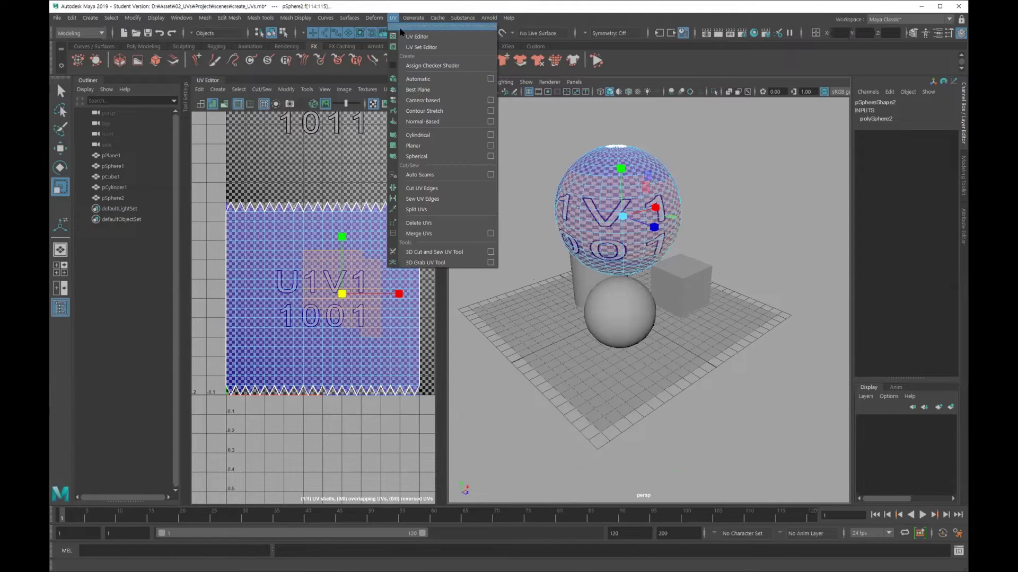
pyautogui.click(423, 92)
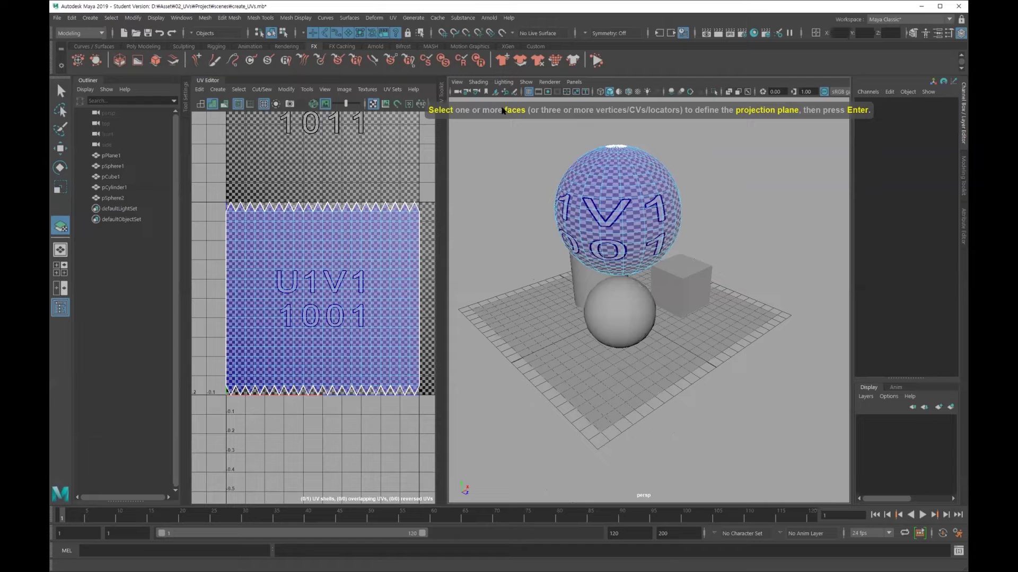
pyautogui.moveTo(686, 204)
pyautogui.keyDown('alt'); pyautogui.mouseDown()
pyautogui.moveTo(719, 195)
pyautogui.moveTo(670, 200)
pyautogui.moveTo(618, 227)
pyautogui.moveTo(704, 228)
pyautogui.moveTo(663, 210)
pyautogui.mouseUp(); pyautogui.keyUp('alt')
pyautogui.click(688, 211)
pyautogui.press('Return')
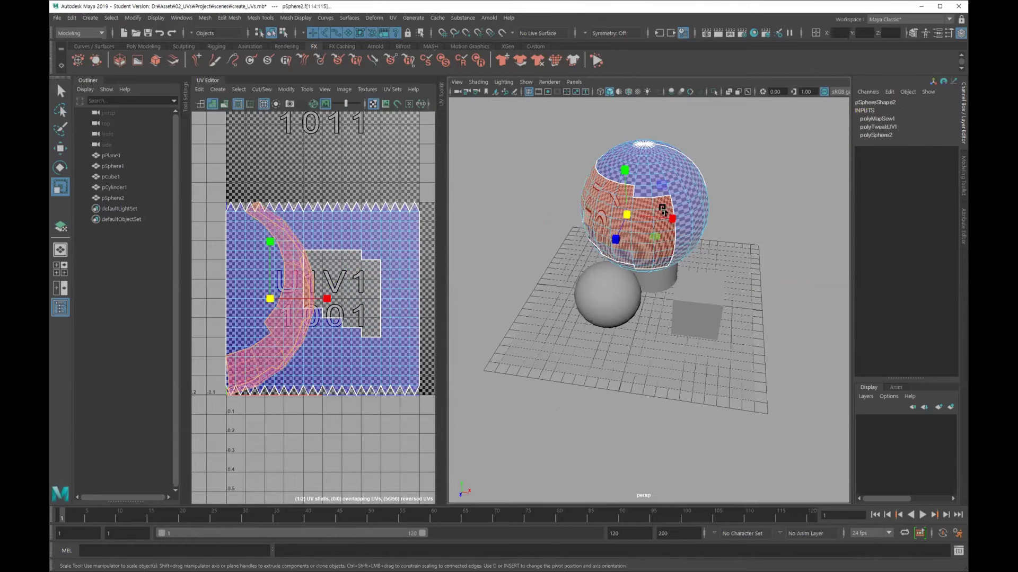
pyautogui.moveTo(752, 186)
pyautogui.keyDown('alt'); pyautogui.mouseDown()
pyautogui.moveTo(798, 168)
pyautogui.moveTo(659, 170)
pyautogui.mouseUp(); pyautogui.keyUp('alt')
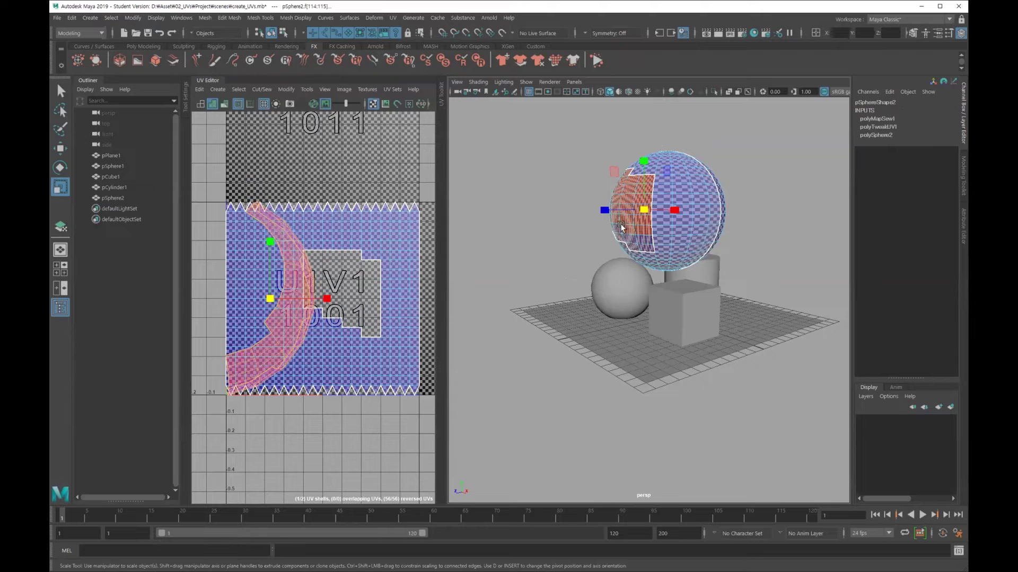
pyautogui.moveTo(744, 219)
pyautogui.keyDown('alt'); pyautogui.mouseDown()
pyautogui.moveTo(715, 218)
pyautogui.moveTo(705, 188)
pyautogui.moveTo(653, 227)
pyautogui.moveTo(662, 225)
pyautogui.mouseUp(); pyautogui.keyUp('alt')
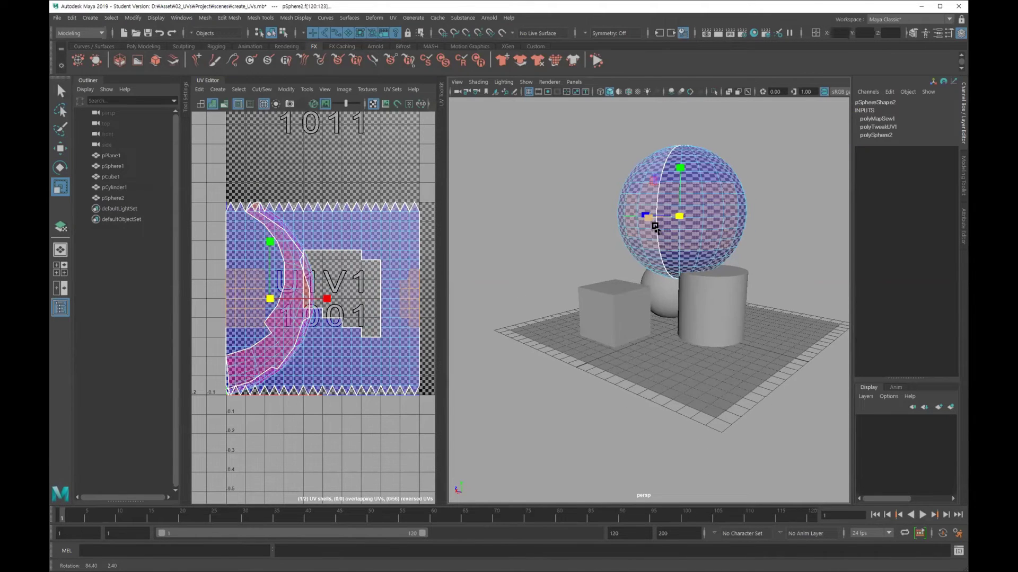
# Apply a Best Plane projection to a few pSphere2 faces and orbit to inspect it.
pyautogui.click(394, 19)
pyautogui.click(418, 89)
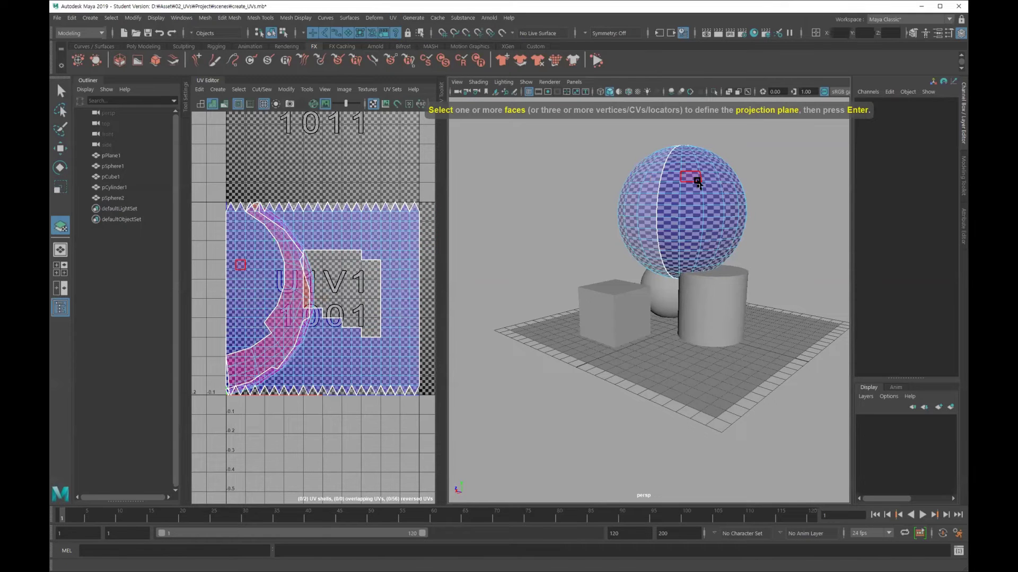
pyautogui.moveTo(659, 200)
pyautogui.keyDown('alt'); pyautogui.mouseDown()
pyautogui.moveTo(727, 204)
pyautogui.moveTo(754, 229)
pyautogui.moveTo(645, 243)
pyautogui.moveTo(705, 245)
pyautogui.moveTo(642, 243)
pyautogui.moveTo(659, 243)
pyautogui.mouseUp(); pyautogui.keyUp('alt')
pyautogui.click(744, 210)
pyautogui.click(668, 244)
pyautogui.press('Return')
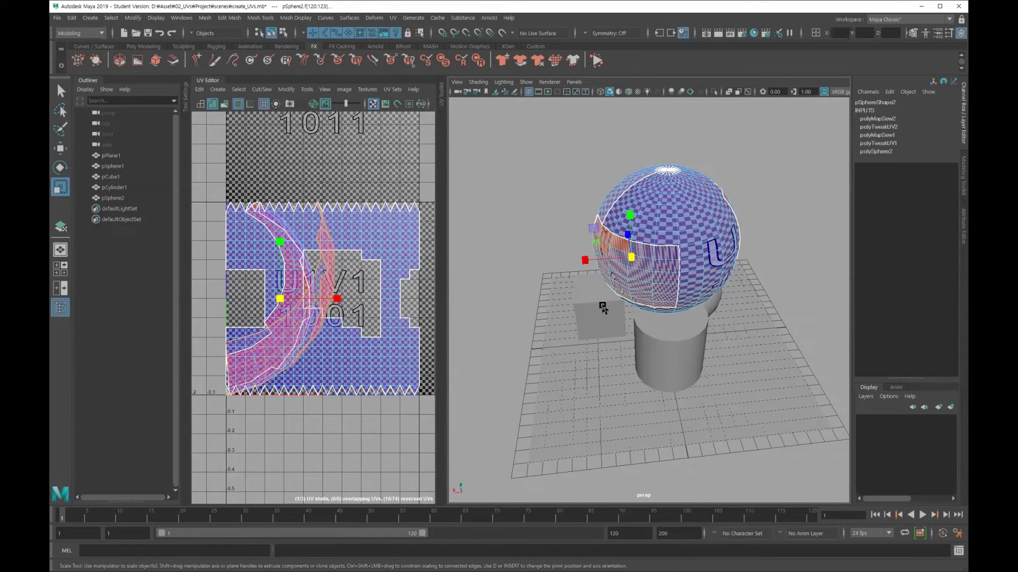
pyautogui.moveTo(690, 258)
pyautogui.keyDown('alt'); pyautogui.mouseDown()
pyautogui.moveTo(699, 241)
pyautogui.moveTo(777, 211)
pyautogui.mouseUp(); pyautogui.keyUp('alt')
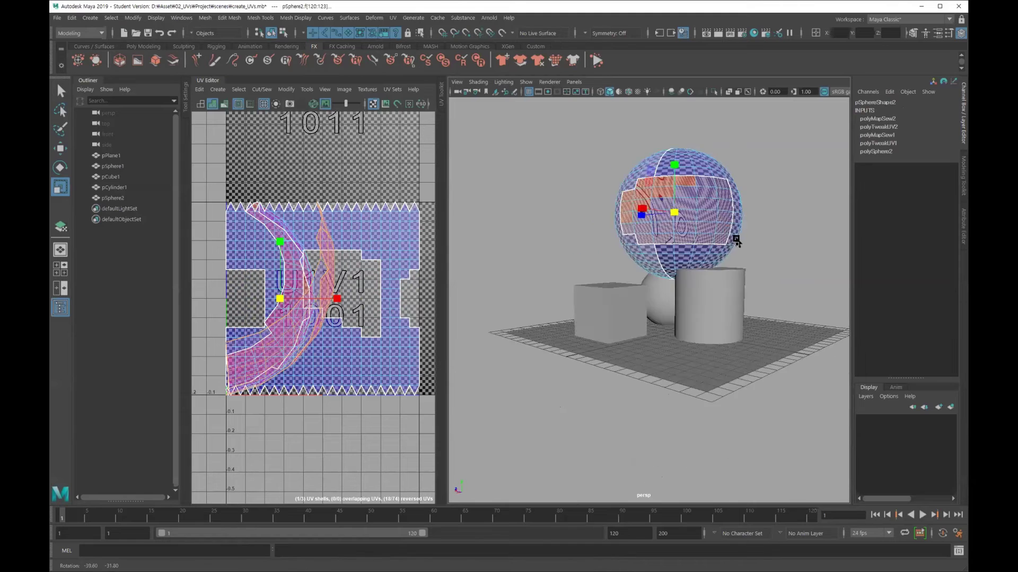
# Delete pSphere2 from the scene in object selection mode.
pyautogui.click(777, 211)
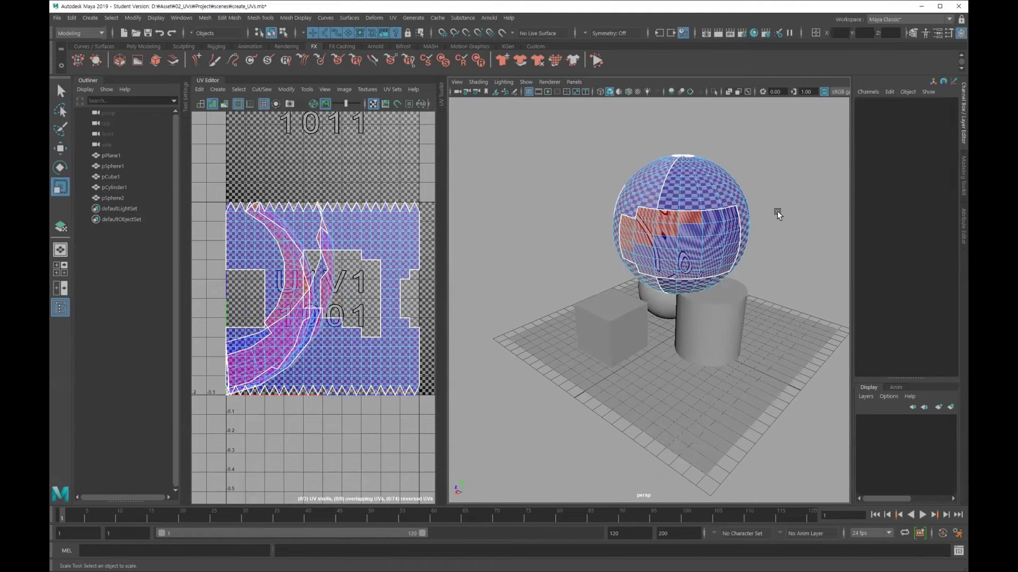
pyautogui.press('F8')
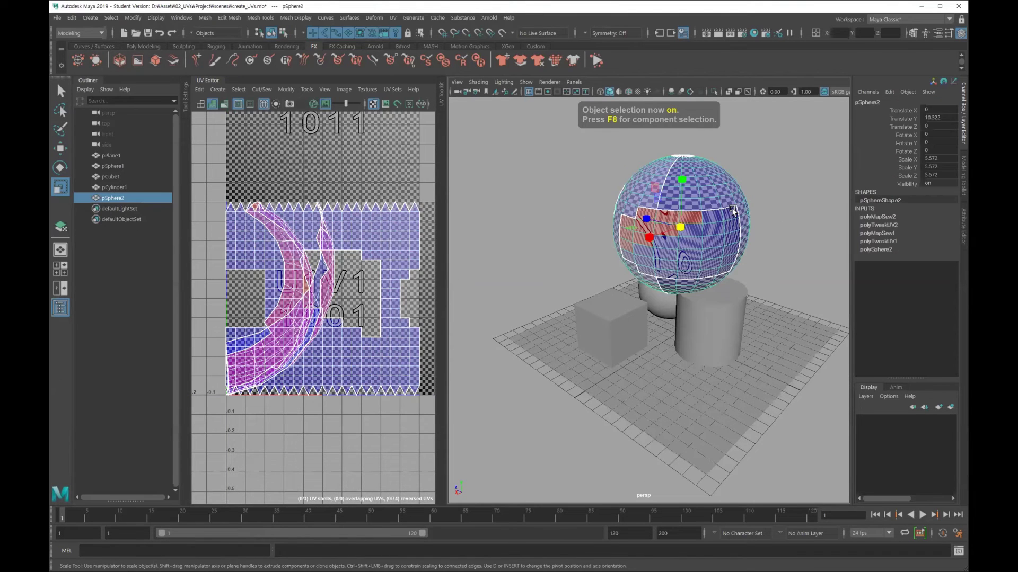
pyautogui.press('Delete')
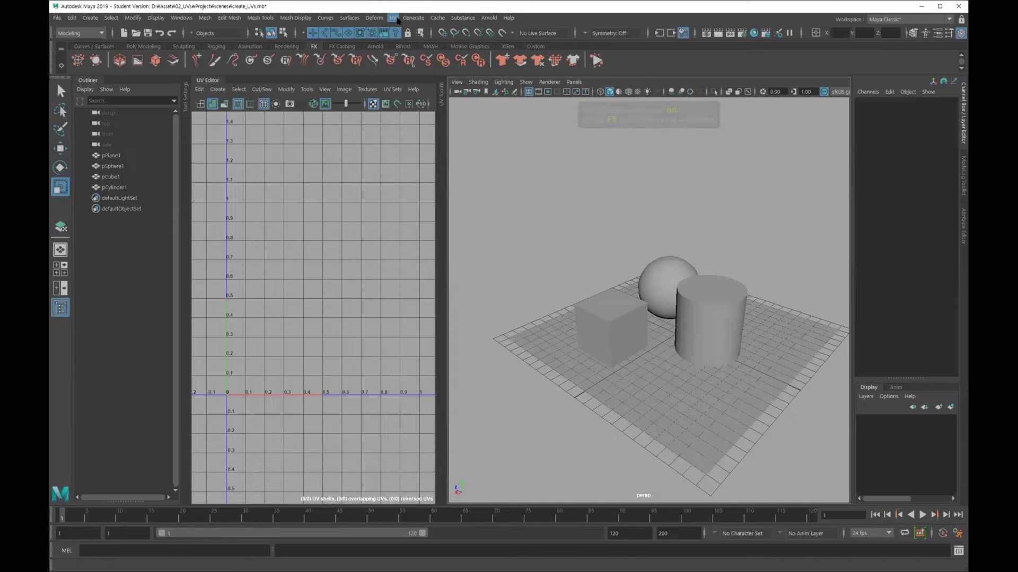
# Select and frame all four primitives, then apply a Camera-based UV projection.
pyautogui.click(393, 18)
pyautogui.moveTo(563, 217); pyautogui.dragTo(748, 444)
pyautogui.press('f')
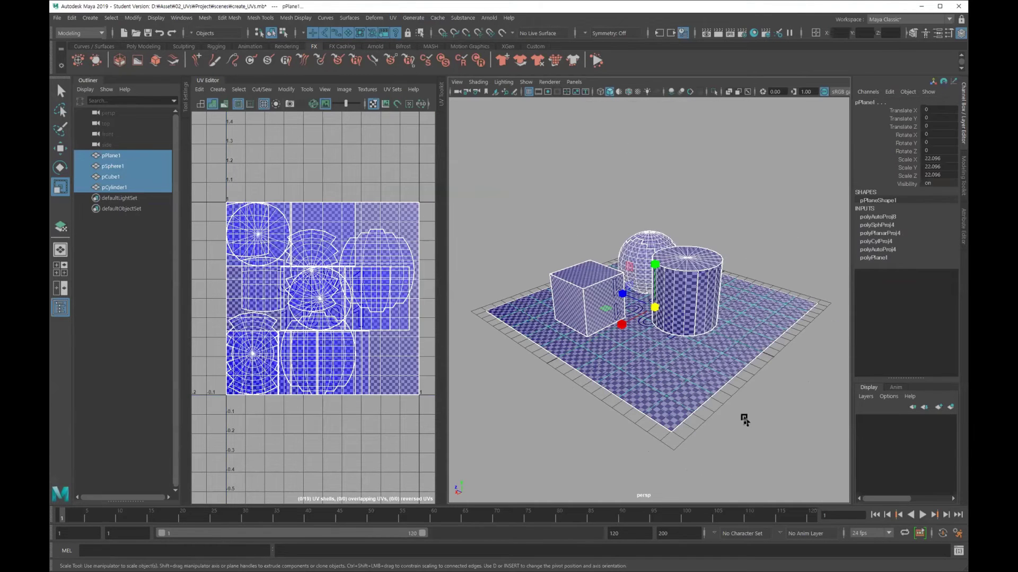
pyautogui.scroll(3, 661, 216)
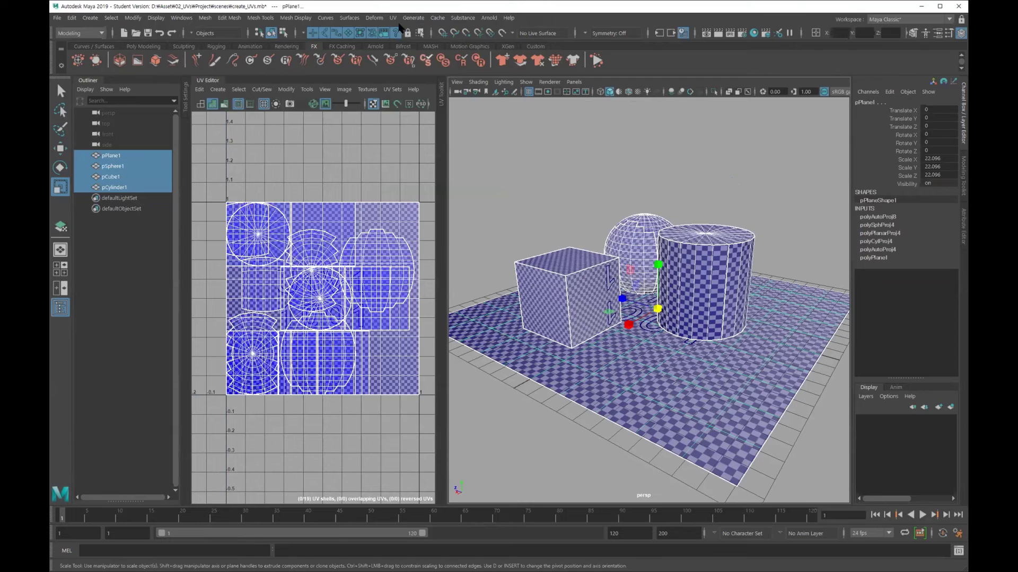
pyautogui.click(393, 18)
pyautogui.click(424, 100)
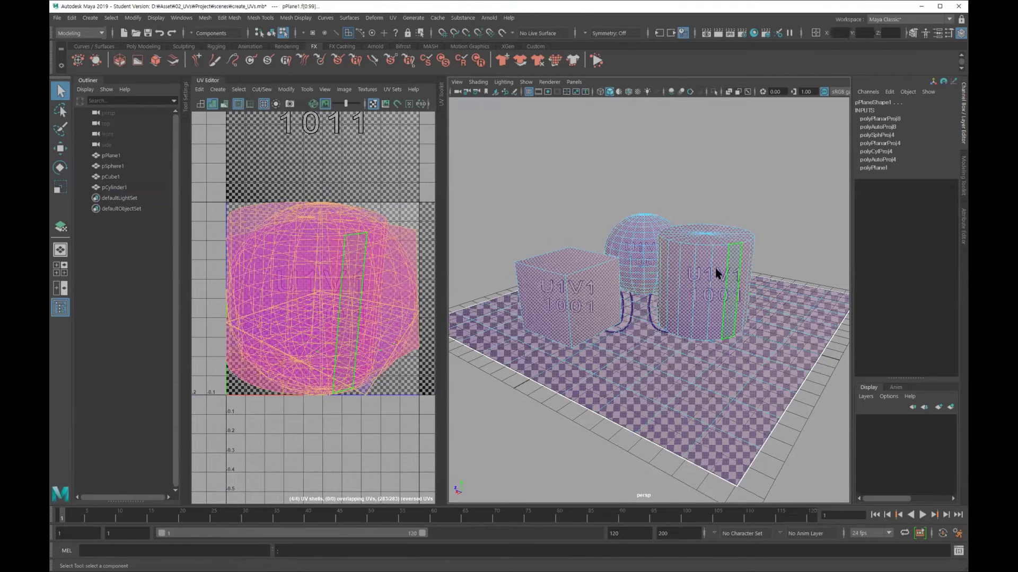
# Orbit around the scene and select a single face to inspect the camera-based UVs.
pyautogui.keyDown('alt'); pyautogui.moveTo(681, 329); pyautogui.dragTo(670, 340); pyautogui.keyUp('alt')
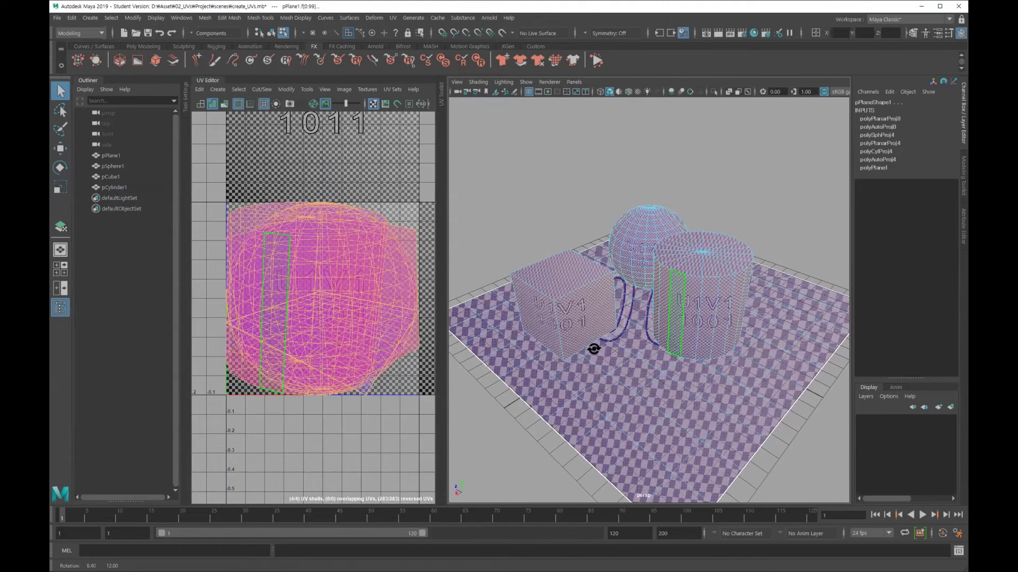
pyautogui.keyDown('alt'); pyautogui.moveTo(595, 348); pyautogui.dragTo(585, 350); pyautogui.keyUp('alt')
pyautogui.keyDown('alt'); pyautogui.moveTo(685, 413); pyautogui.dragTo(695, 406); pyautogui.keyUp('alt')
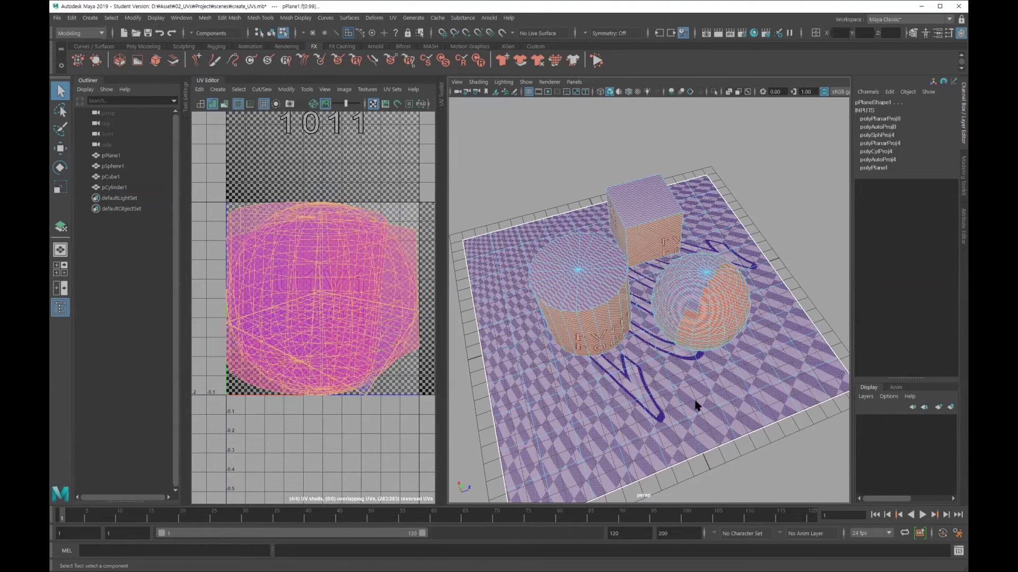
pyautogui.keyDown('alt'); pyautogui.moveTo(646, 303); pyautogui.dragTo(742, 297, button='right'); pyautogui.keyUp('alt')
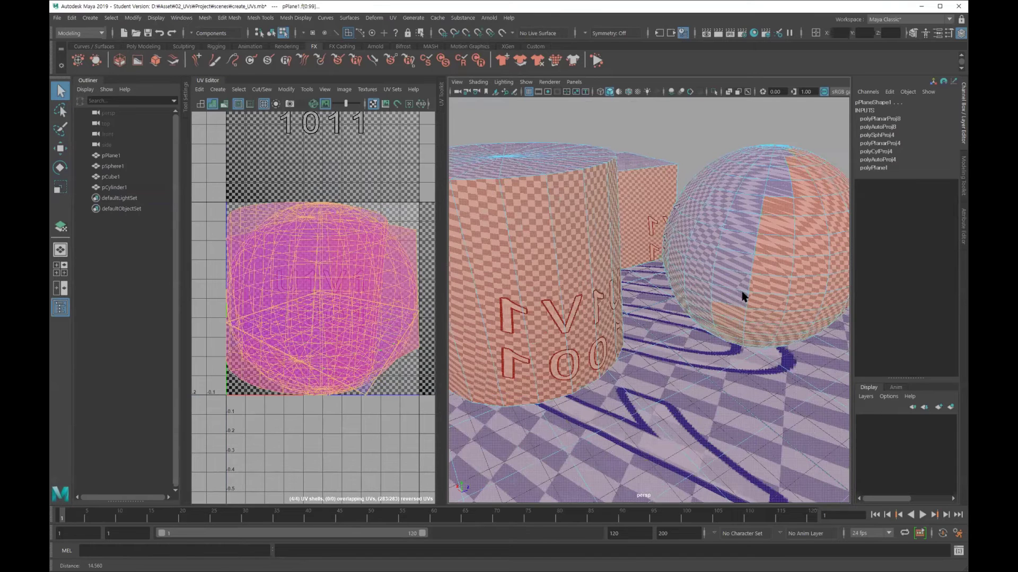
pyautogui.press('f')
pyautogui.click(688, 273)
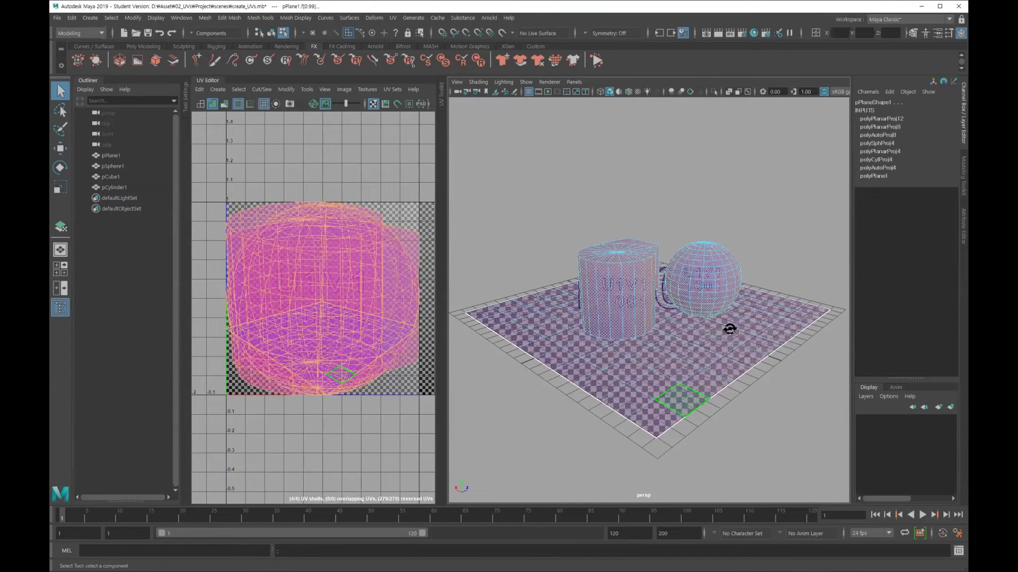
pyautogui.keyDown('alt'); pyautogui.moveTo(729, 328); pyautogui.dragTo(666, 329); pyautogui.keyUp('alt')
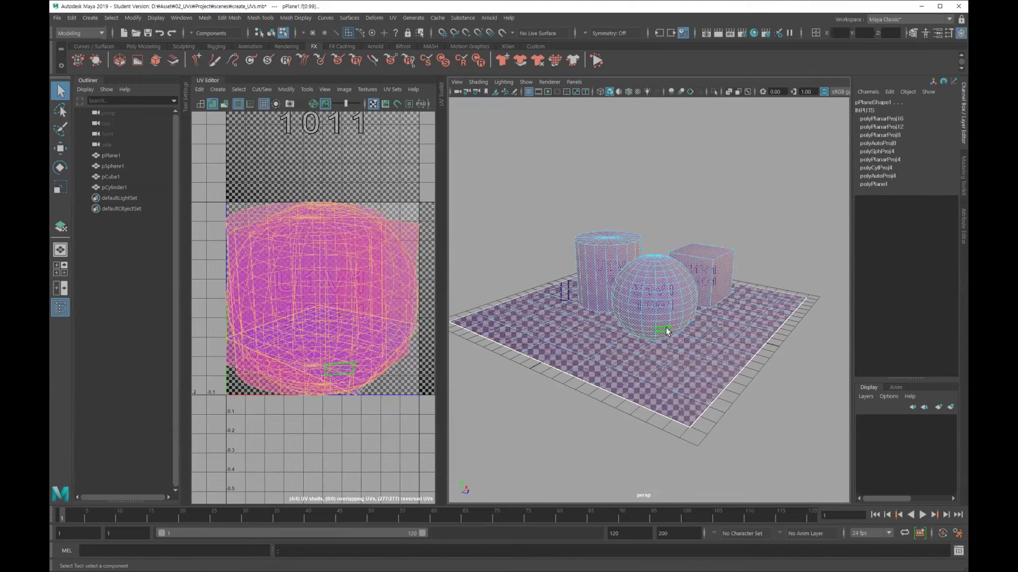
pyautogui.keyDown('alt'); pyautogui.moveTo(699, 312); pyautogui.dragTo(739, 315); pyautogui.keyUp('alt')
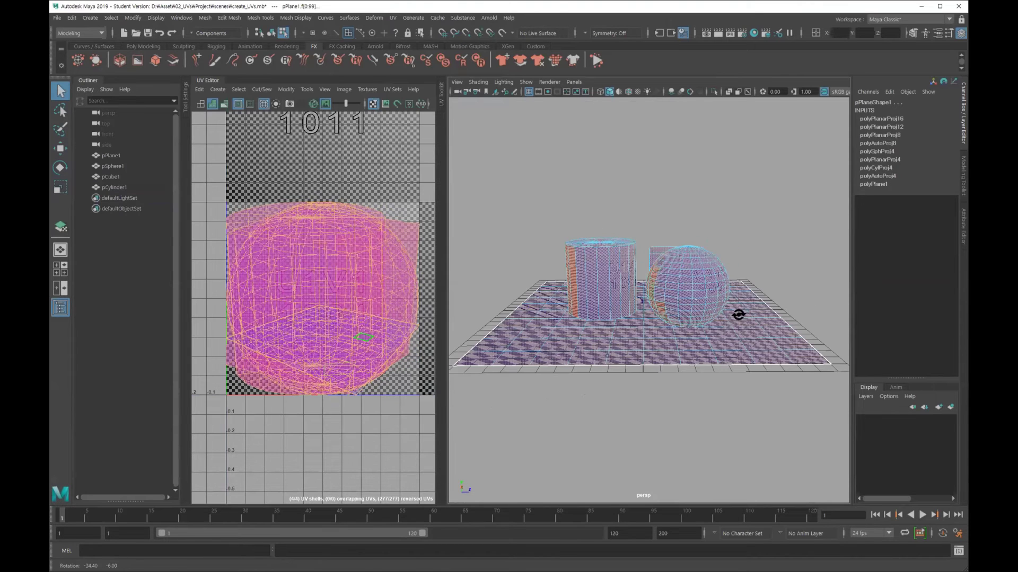
pyautogui.click(393, 17)
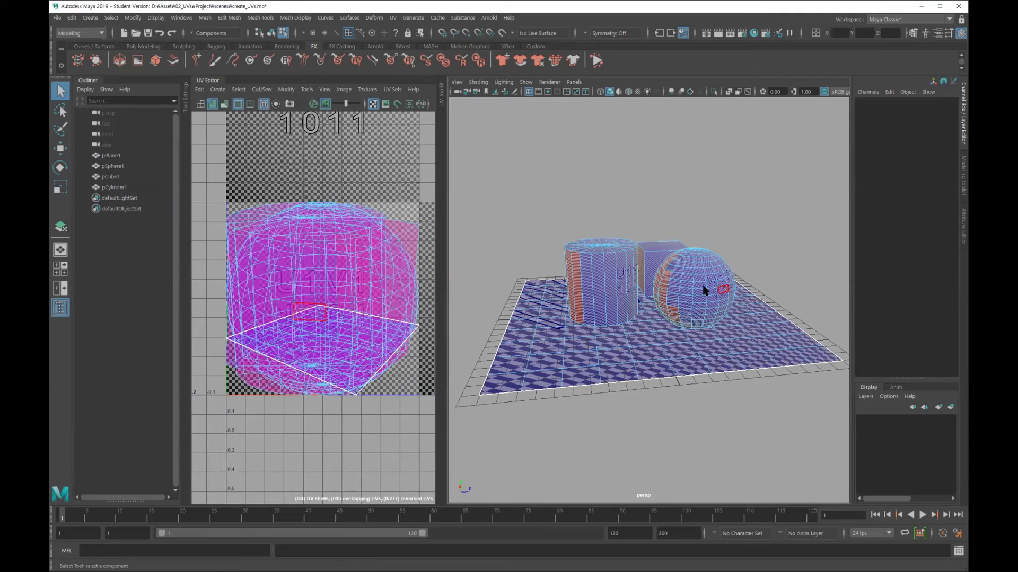
# Select pSphere1 and move it up above the cube.
pyautogui.keyDown('alt'); pyautogui.moveTo(679, 272); pyautogui.dragTo(683, 274); pyautogui.keyUp('alt')
pyautogui.click(683, 274)
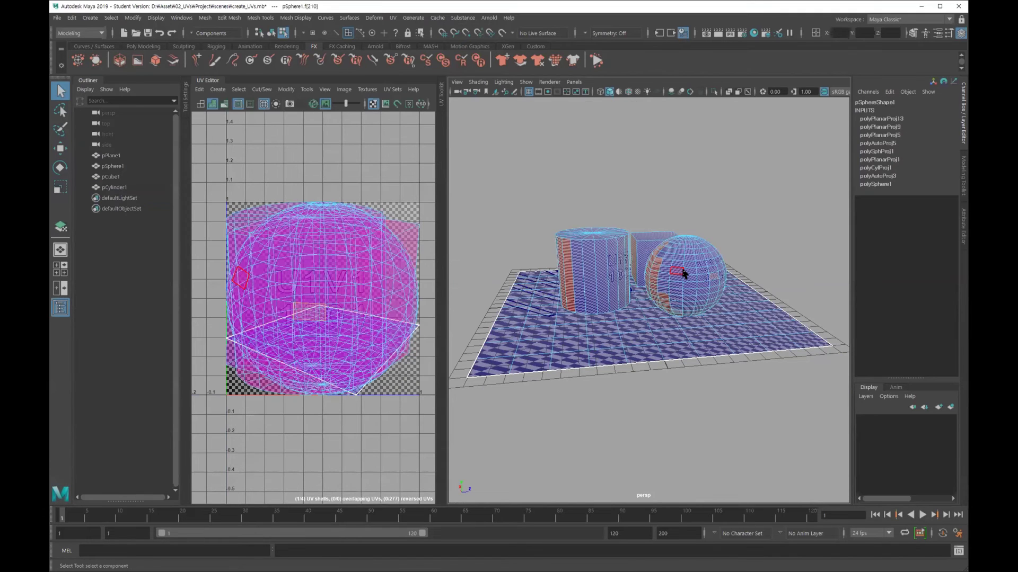
pyautogui.press('F8')
pyautogui.press('w')
pyautogui.moveTo(684, 225); pyautogui.dragTo(684, 161)
pyautogui.scroll(3, 689, 212)
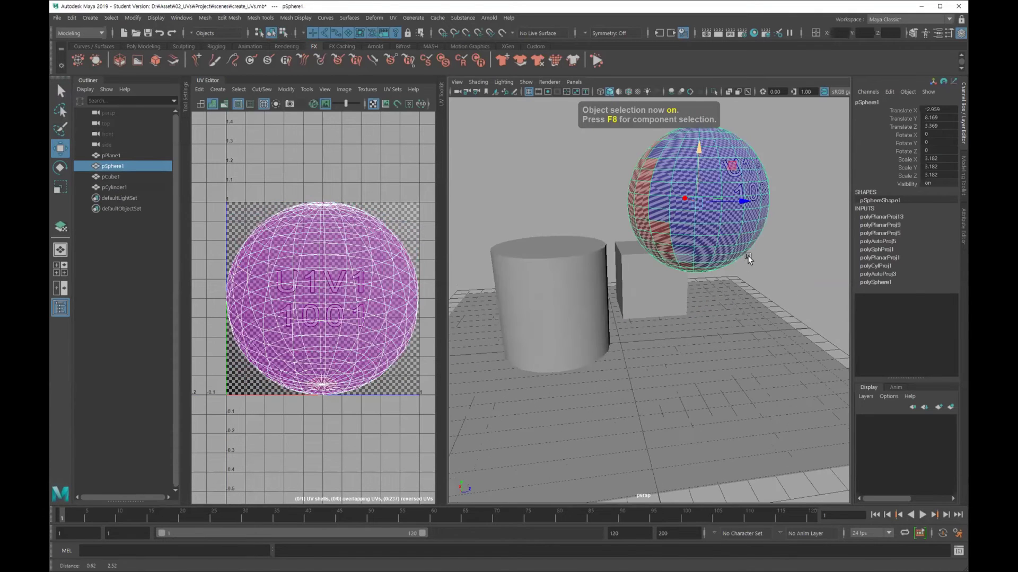
pyautogui.scroll(2, 755, 207)
# Give sphere faces f[74:75] a Contour Stretch projection and move their UVs left.
pyautogui.moveTo(699, 188); pyautogui.dragTo(731, 185, button='right')
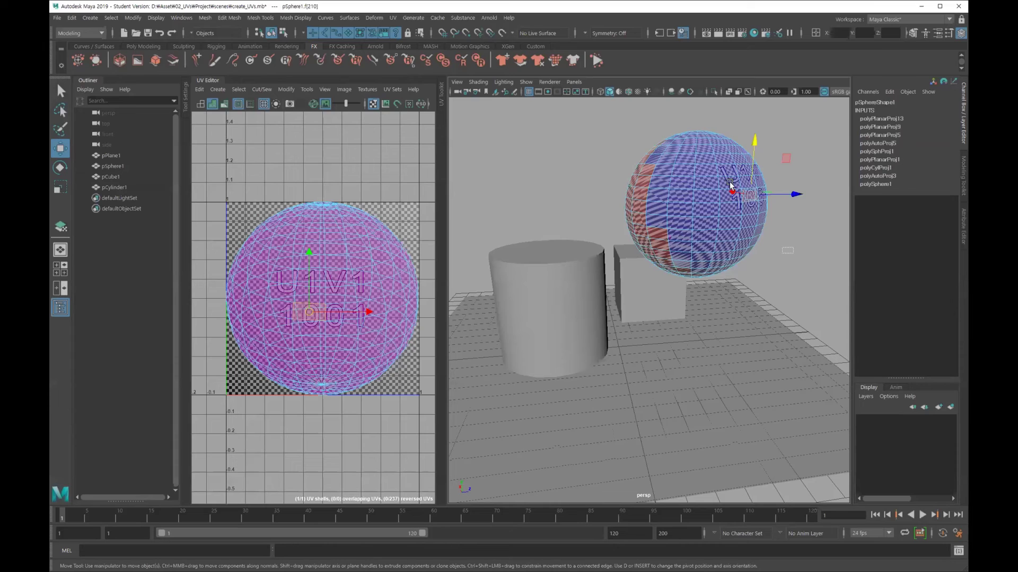
pyautogui.click(409, 256)
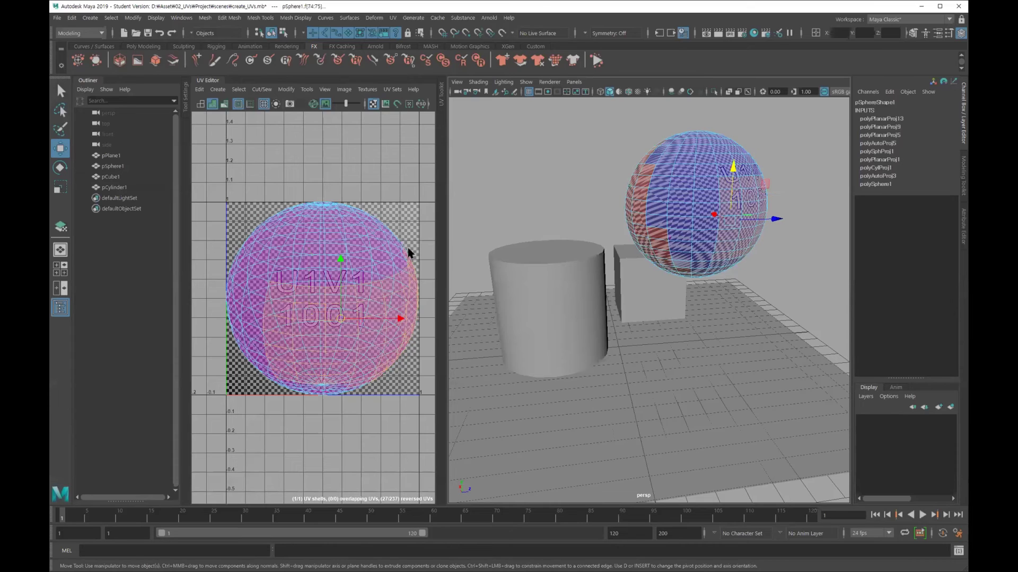
pyautogui.click(393, 18)
pyautogui.click(432, 112)
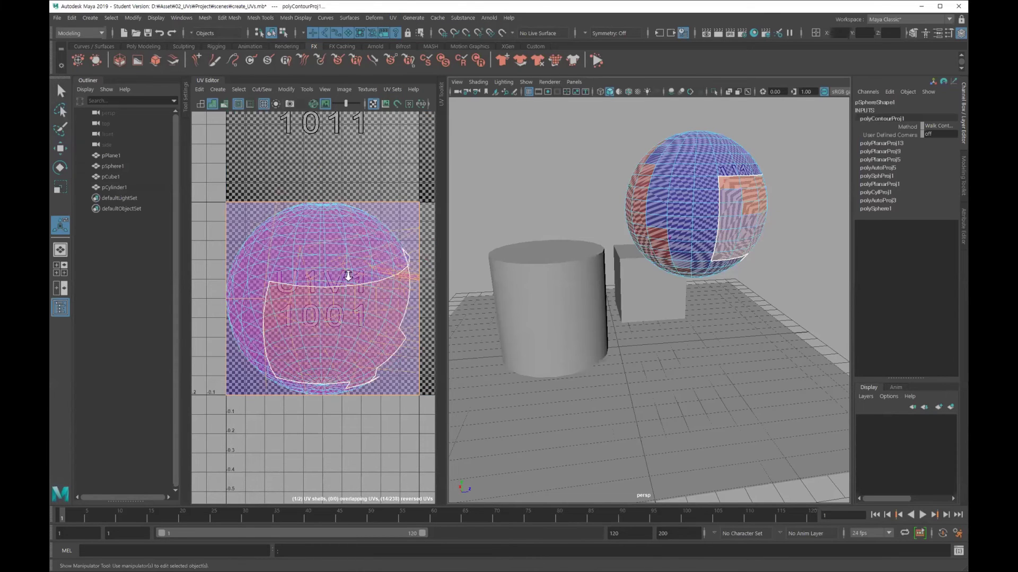
pyautogui.scroll(-2, 348, 276)
pyautogui.press('w')
pyautogui.moveTo(387, 291); pyautogui.dragTo(248, 290)
# Review the moved UV shell and the sphere, then reselect all four primitives.
pyautogui.keyDown('alt'); pyautogui.moveTo(339, 213); pyautogui.dragTo(415, 201, button='middle'); pyautogui.keyUp('alt')
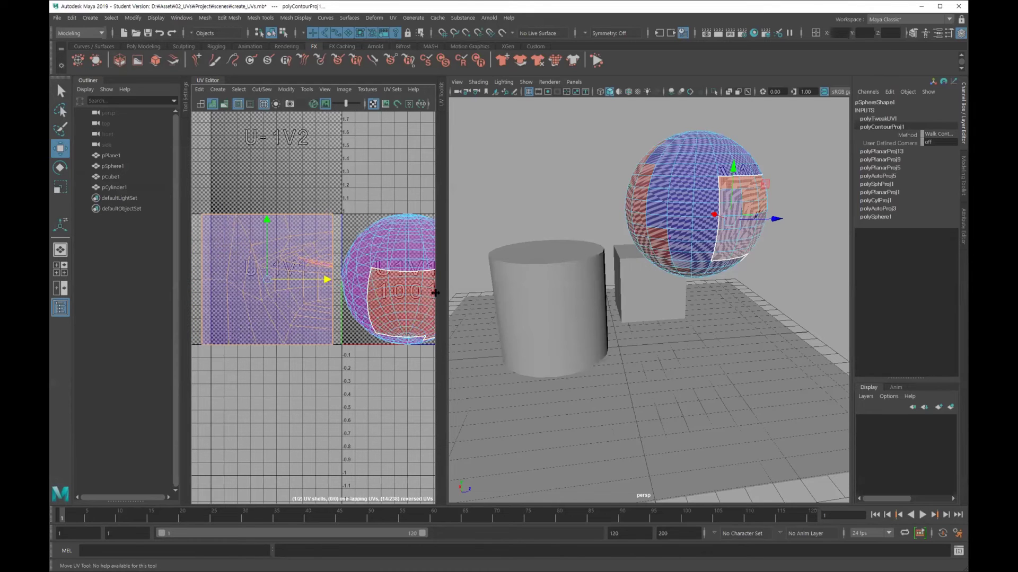
pyautogui.moveTo(744, 228)
pyautogui.keyDown('alt'); pyautogui.mouseDown()
pyautogui.moveTo(672, 220)
pyautogui.moveTo(666, 171)
pyautogui.moveTo(408, 288)
pyautogui.mouseUp(); pyautogui.keyUp('alt')
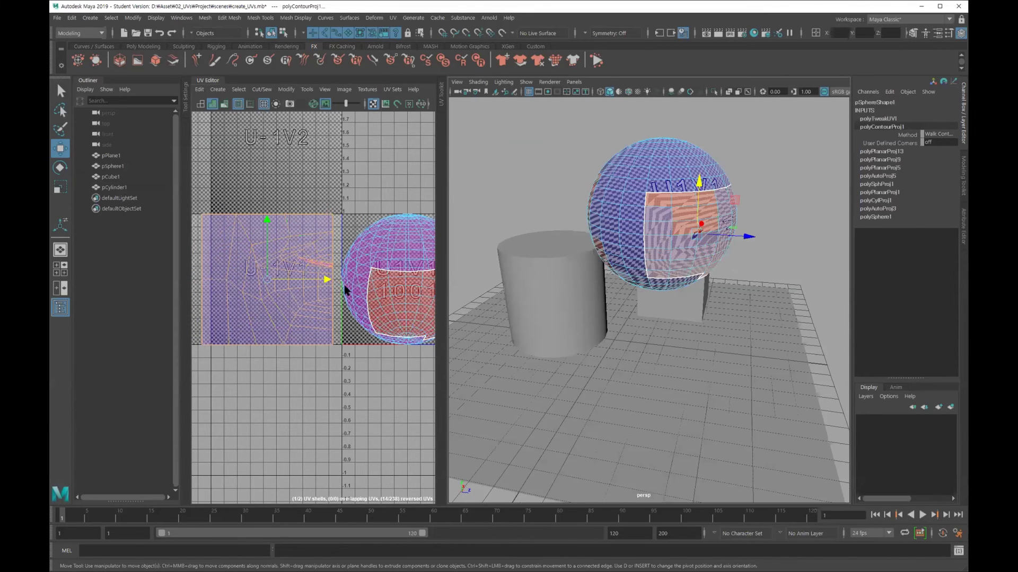
pyautogui.moveTo(705, 229)
pyautogui.keyDown('alt'); pyautogui.mouseDown()
pyautogui.moveTo(739, 283)
pyautogui.moveTo(763, 268)
pyautogui.moveTo(696, 263)
pyautogui.mouseUp(); pyautogui.keyUp('alt')
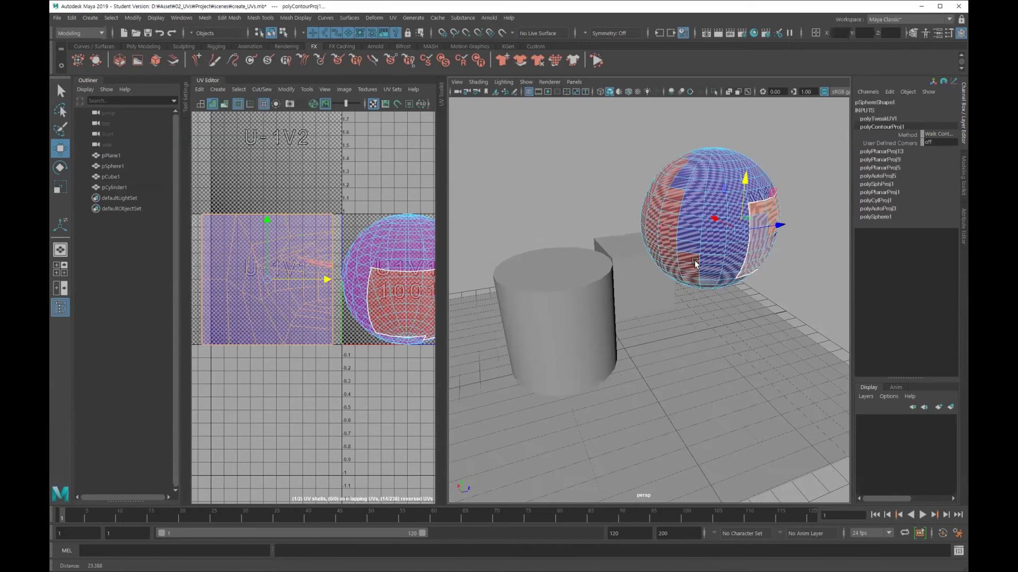
pyautogui.scroll(-2, 723, 242)
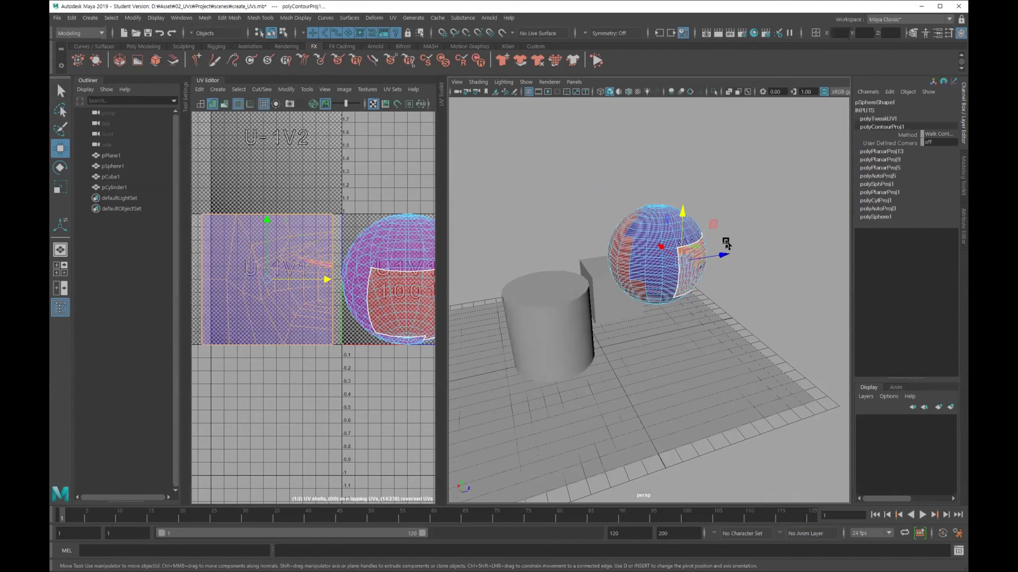
pyautogui.press('F8')
pyautogui.moveTo(520, 202); pyautogui.dragTo(714, 405)
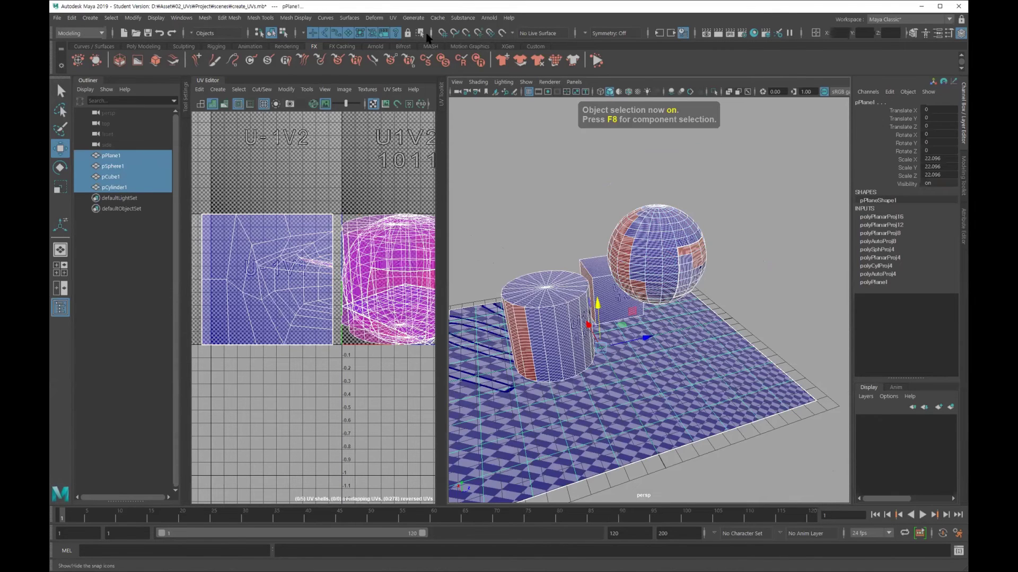
# Apply Normal-Based projection to all four, then frame the sphere's, cylinder's and cube's UVs in turn.
pyautogui.click(393, 18)
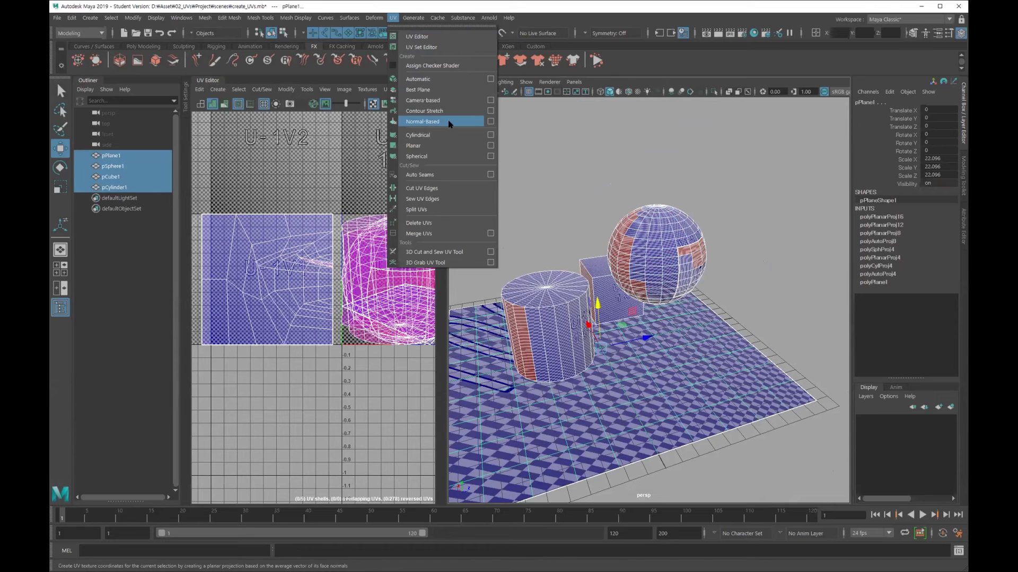
pyautogui.click(449, 124)
pyautogui.click(703, 252)
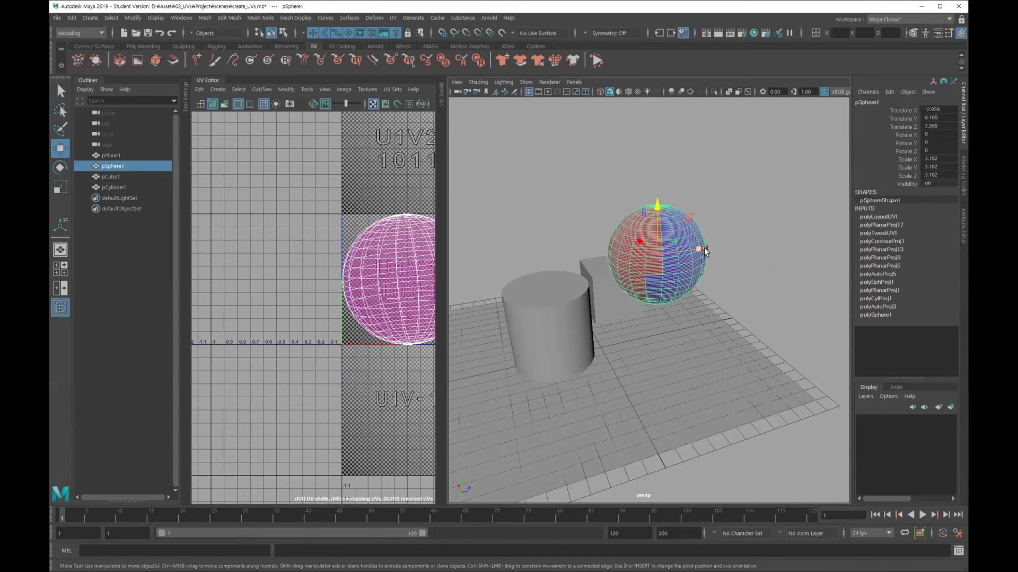
pyautogui.press('f')
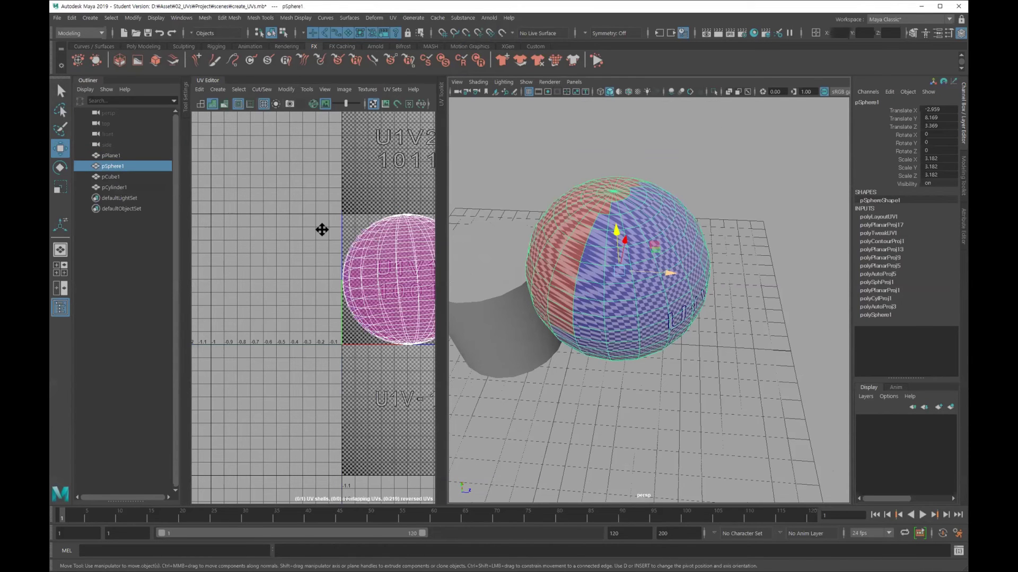
pyautogui.press('f')
pyautogui.scroll(-3, 709, 284)
pyautogui.click(585, 283)
pyautogui.moveTo(586, 283)
pyautogui.keyDown('alt'); pyautogui.mouseDown()
pyautogui.moveTo(584, 261)
pyautogui.moveTo(634, 253)
pyautogui.moveTo(551, 301)
pyautogui.moveTo(595, 318)
pyautogui.moveTo(623, 294)
pyautogui.moveTo(662, 313)
pyautogui.moveTo(714, 300)
pyautogui.moveTo(503, 300)
pyautogui.moveTo(621, 282)
pyautogui.moveTo(518, 173)
pyautogui.mouseUp(); pyautogui.keyUp('alt')
pyautogui.click(551, 300)
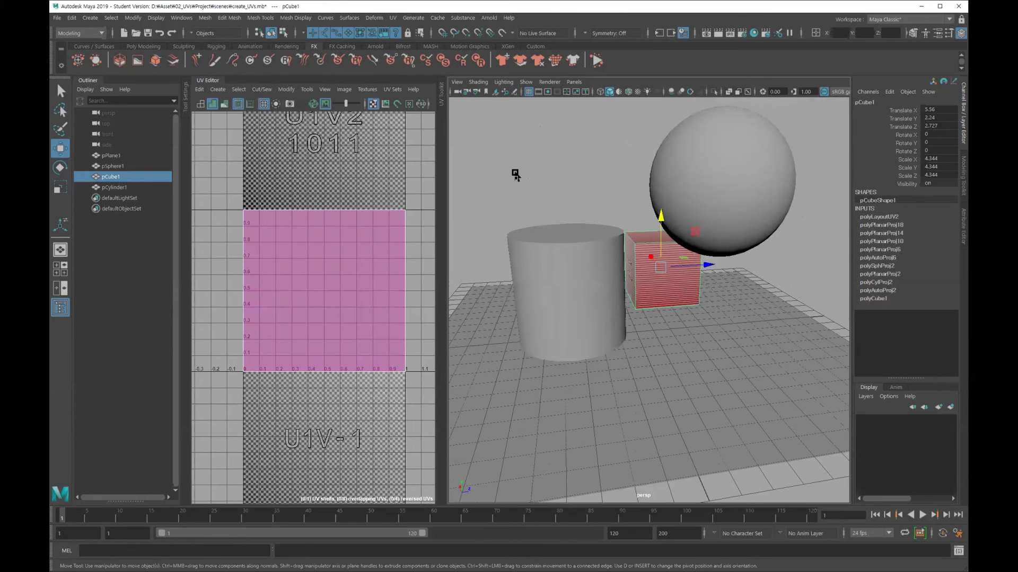
pyautogui.click(393, 18)
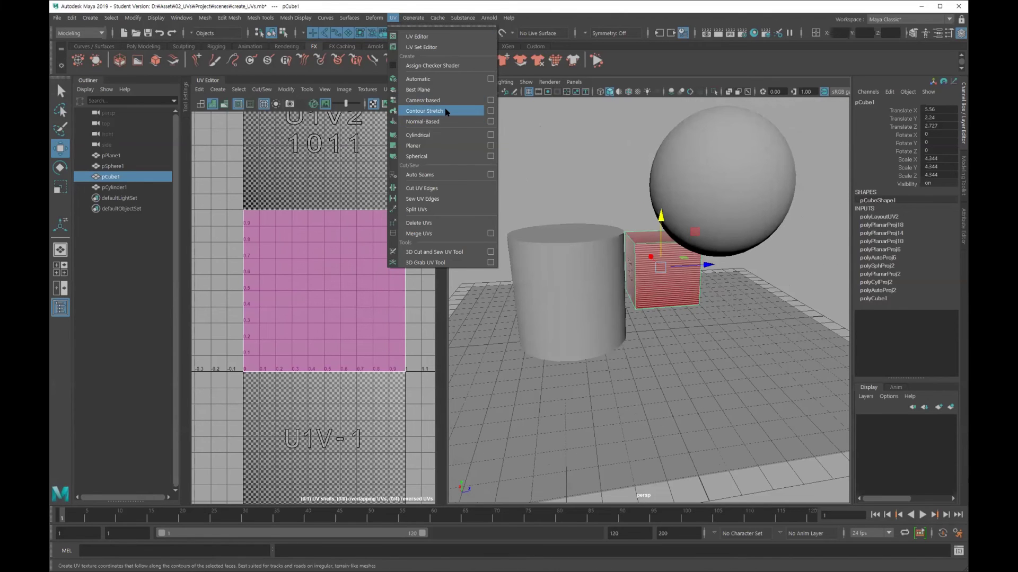